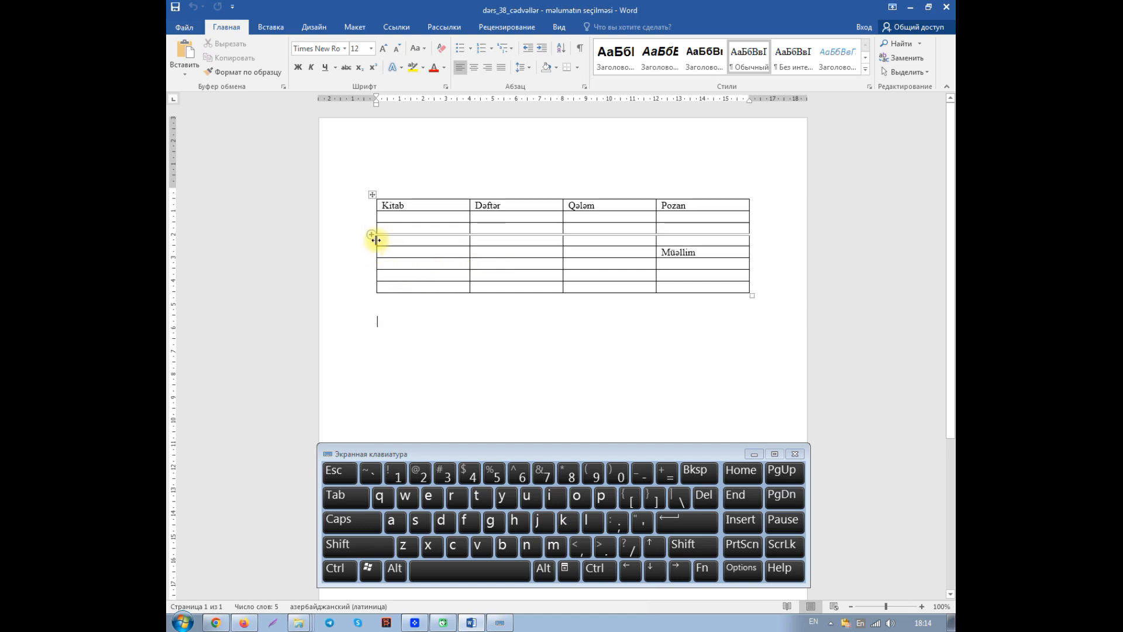
Step: Select the entire table by its move handle, and clear the selection by placing the cursor in the Dəftər column
mouse_move(371, 213)
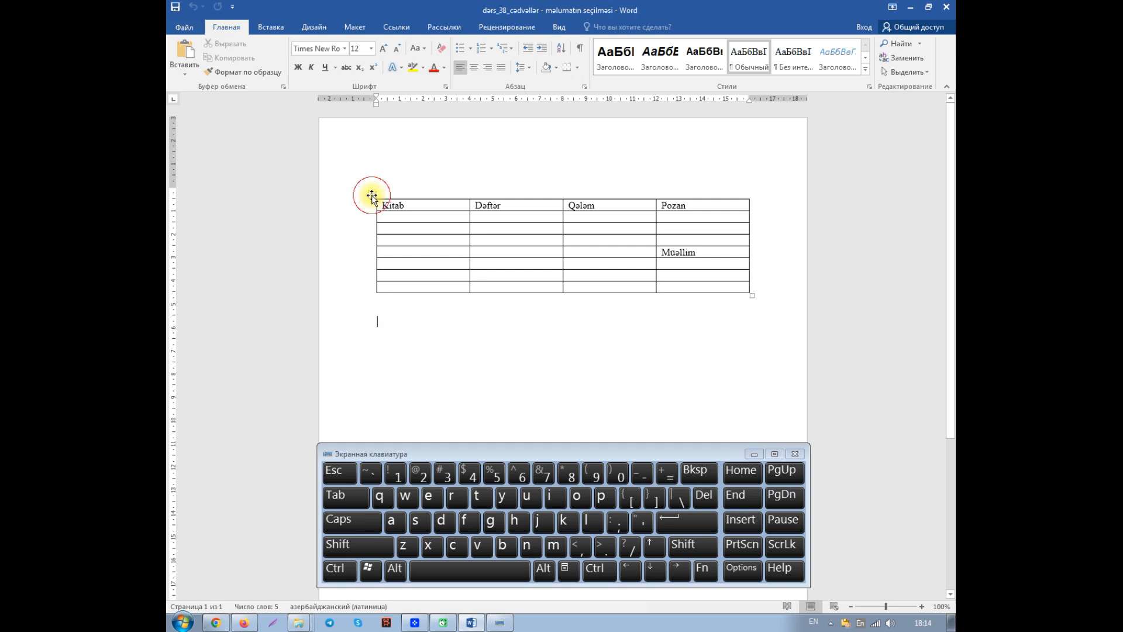
left_click(372, 195)
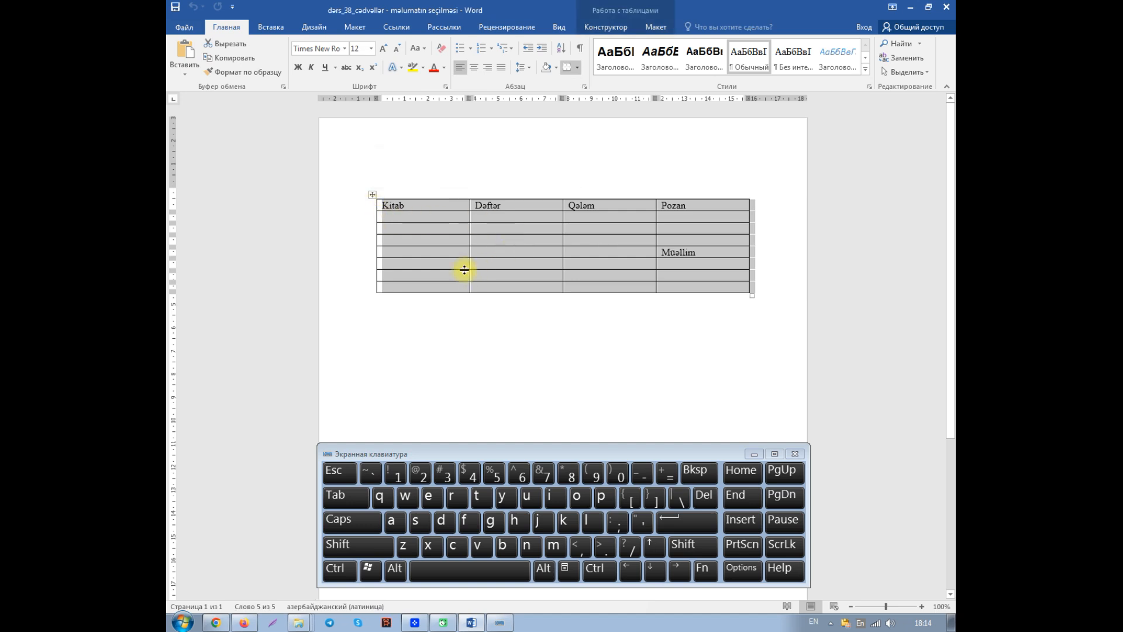
left_click(529, 241)
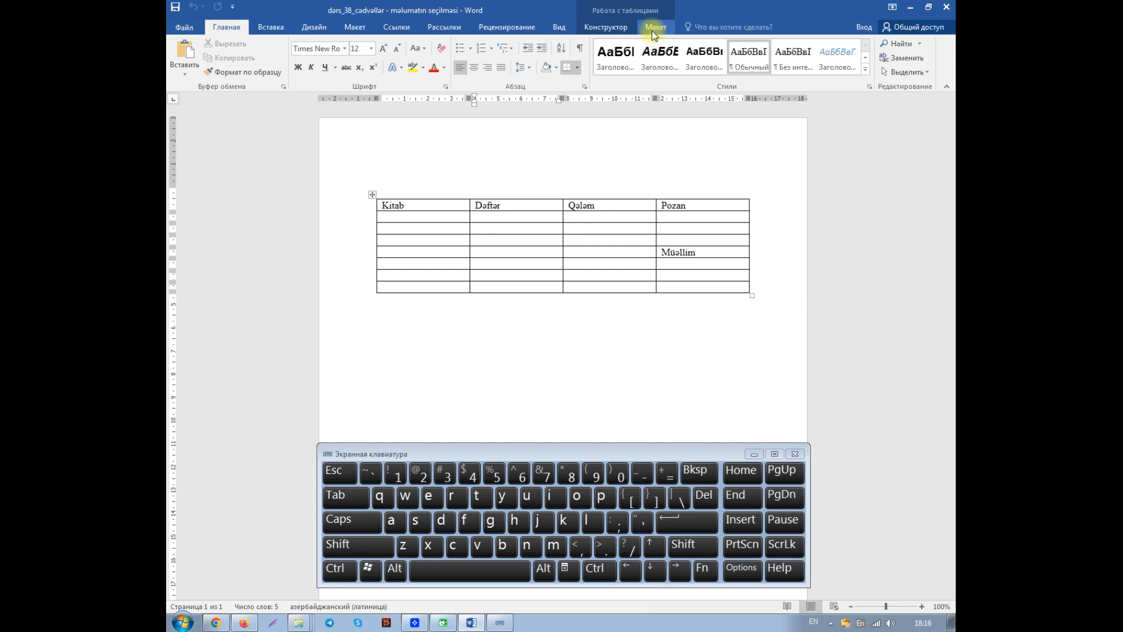
Step: Select the entire table with the Select Table command (Выделить таблицу)
left_click(654, 32)
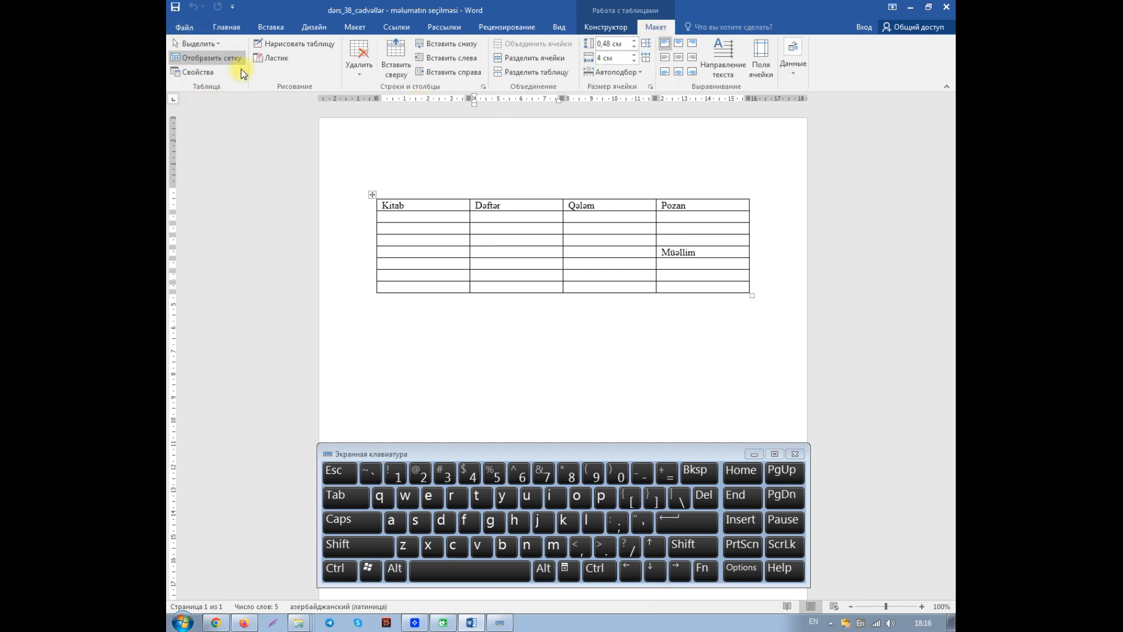
left_click(219, 43)
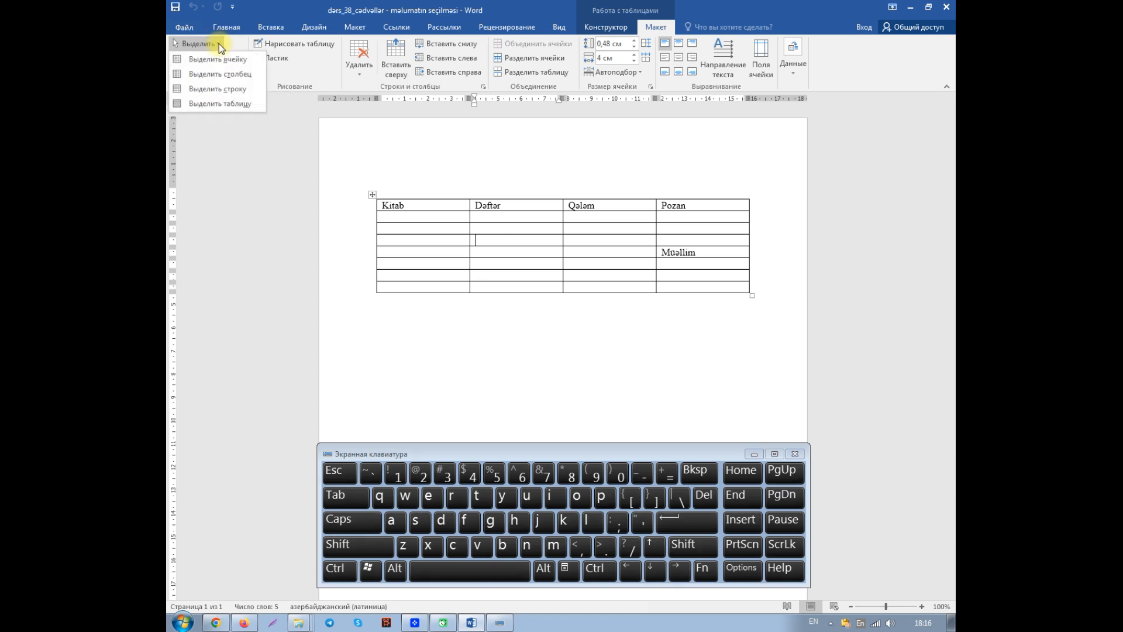
left_click(206, 105)
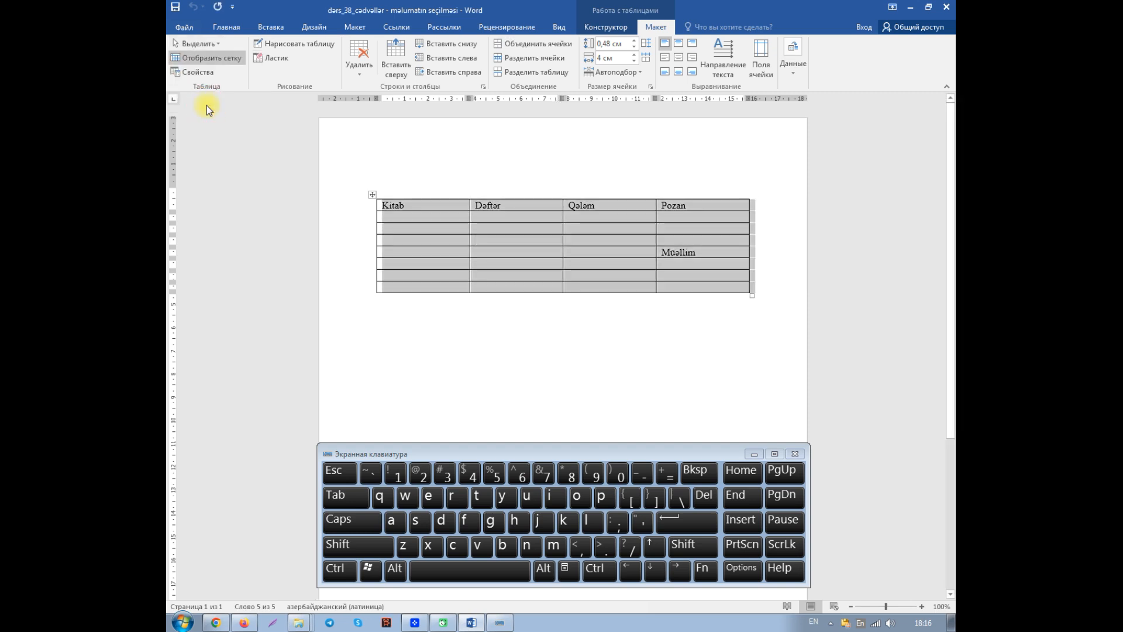
Step: Select the row containing Müəllim with the Select Row command (Выделить строку) from its first cell, and clear the selection
left_click(447, 241)
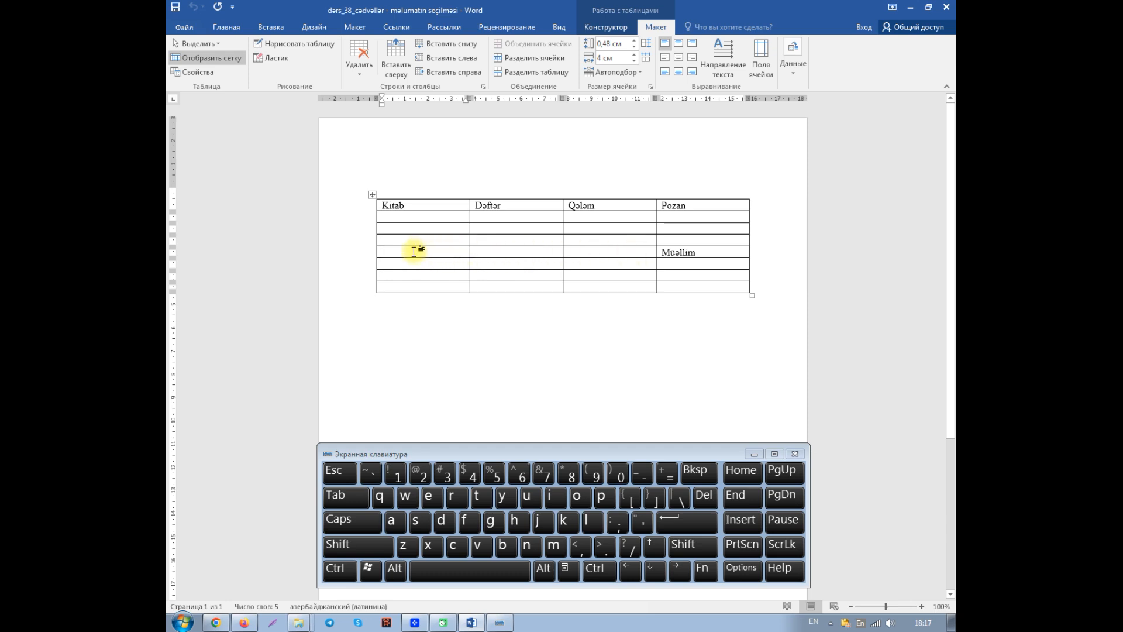
left_click(219, 44)
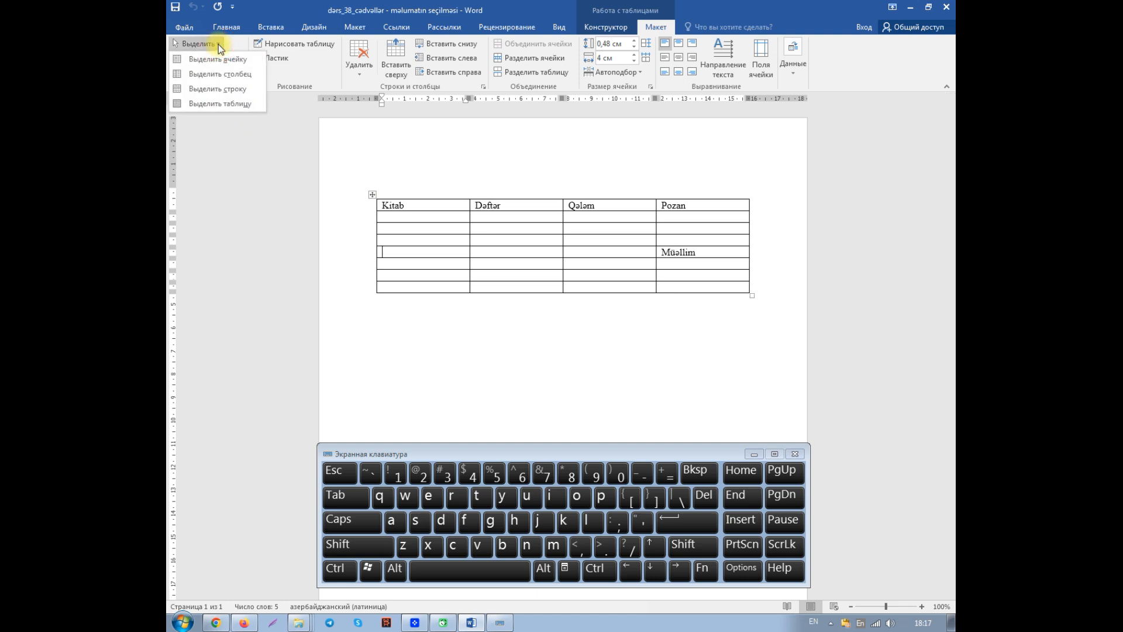
left_click(208, 89)
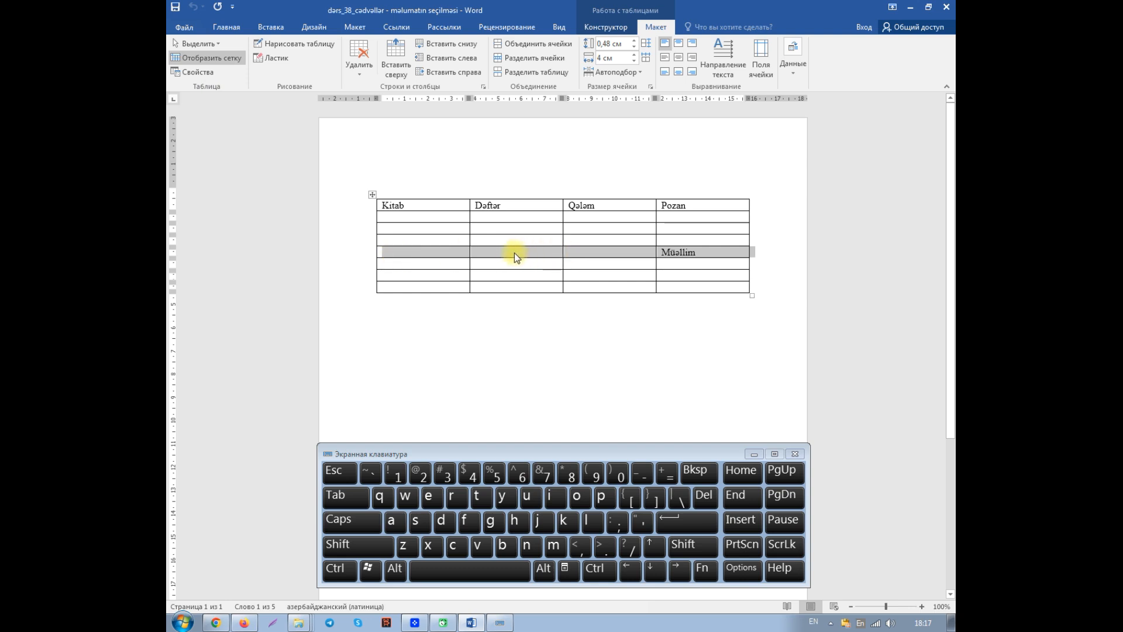
left_click(479, 254)
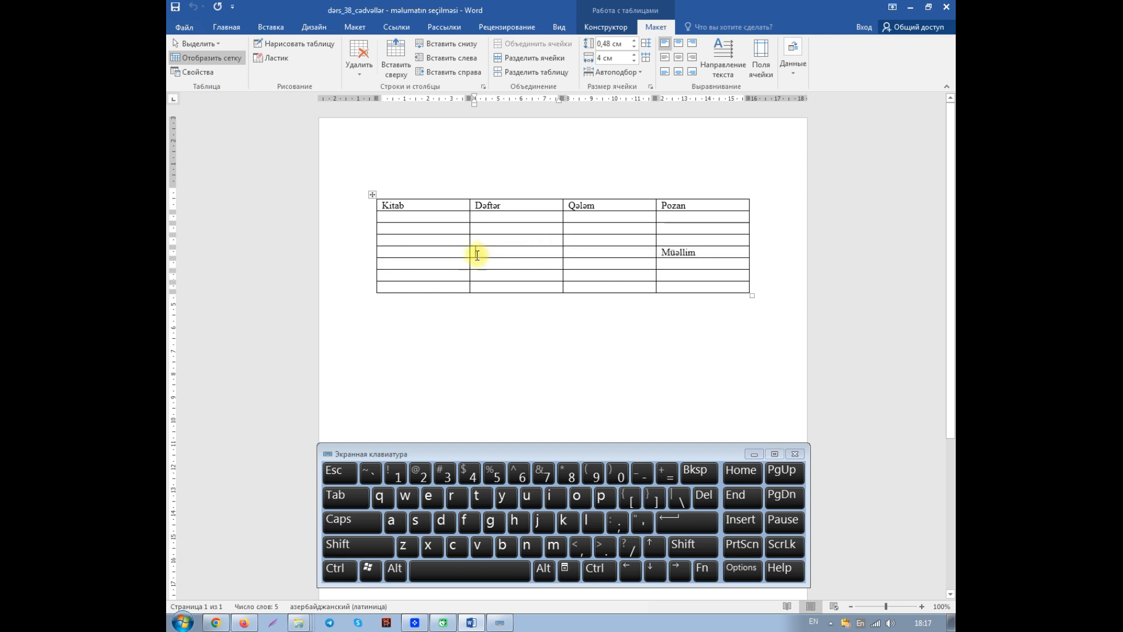
Step: Select the Müəllim row by sweeping across its cells, select it again from the page margin, and clear the selection
left_click(398, 252)
left_click_drag(393, 251, 673, 251)
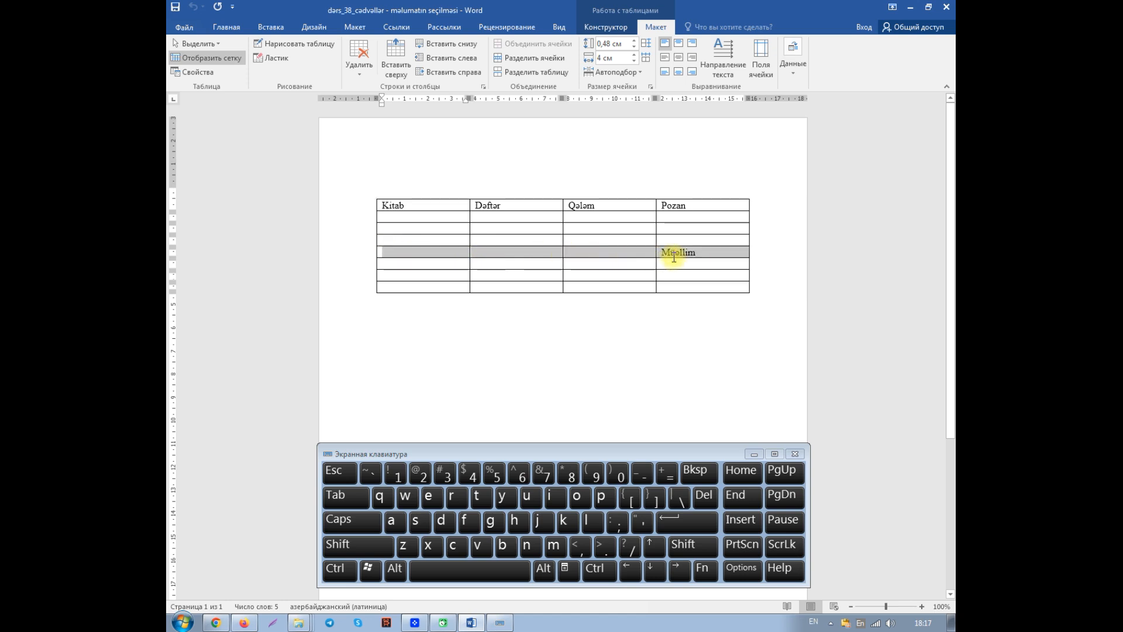
left_click(594, 251)
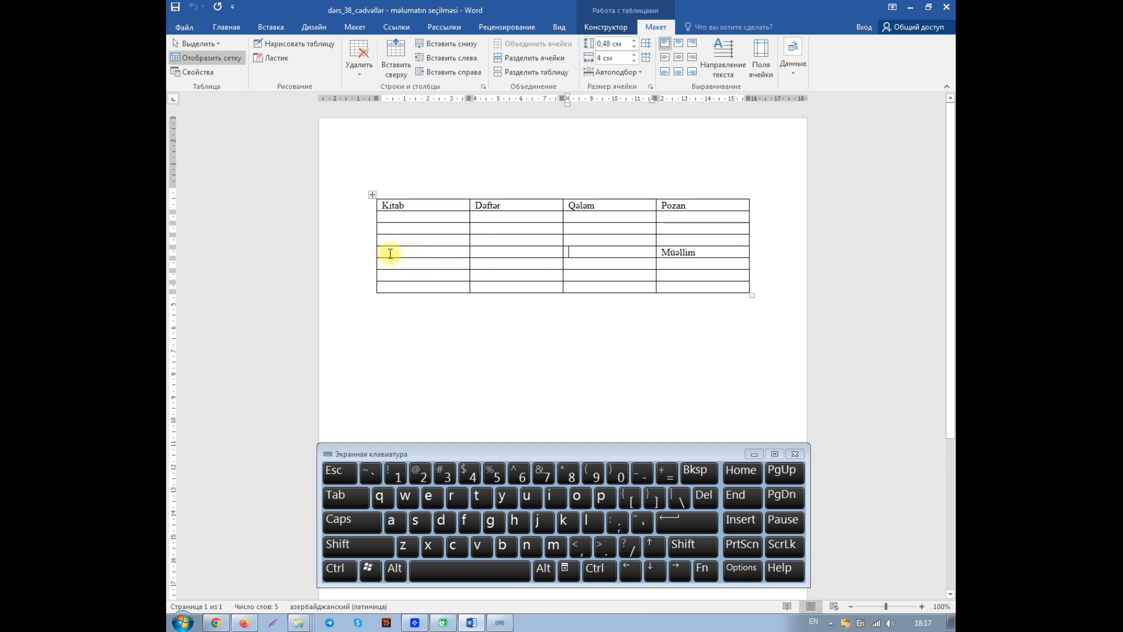
mouse_move(364, 255)
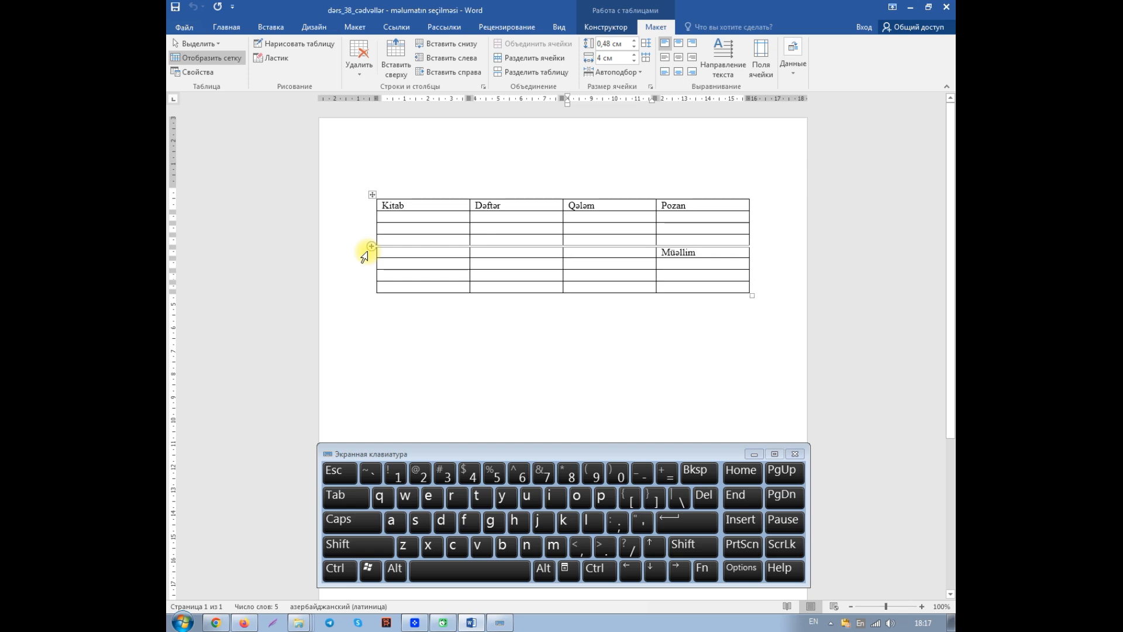
left_click(364, 256)
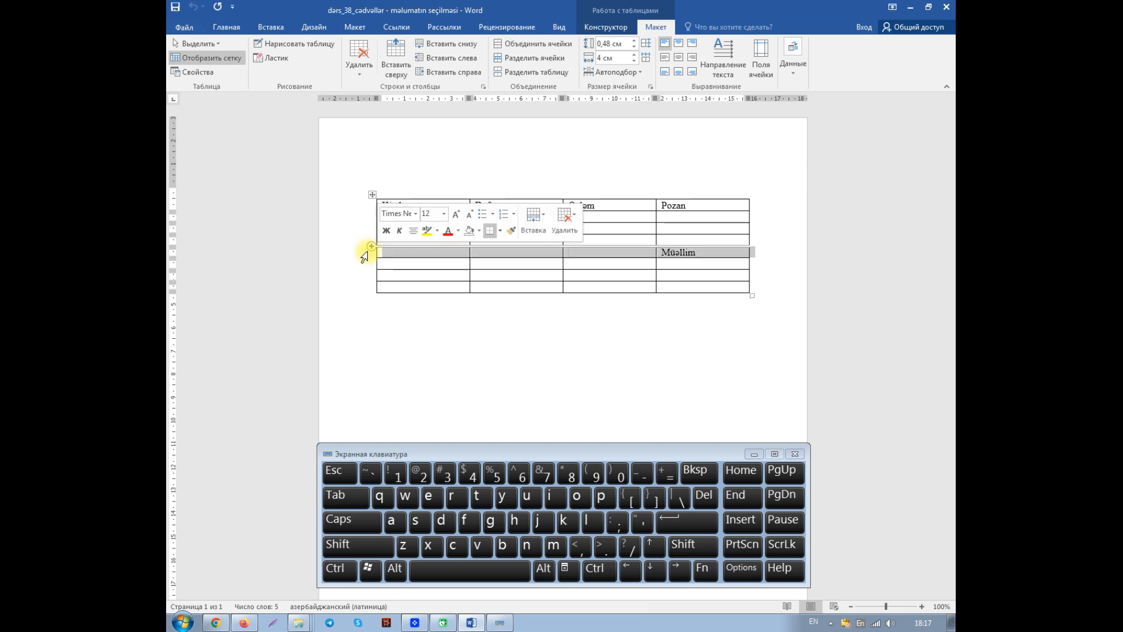
left_click(508, 252)
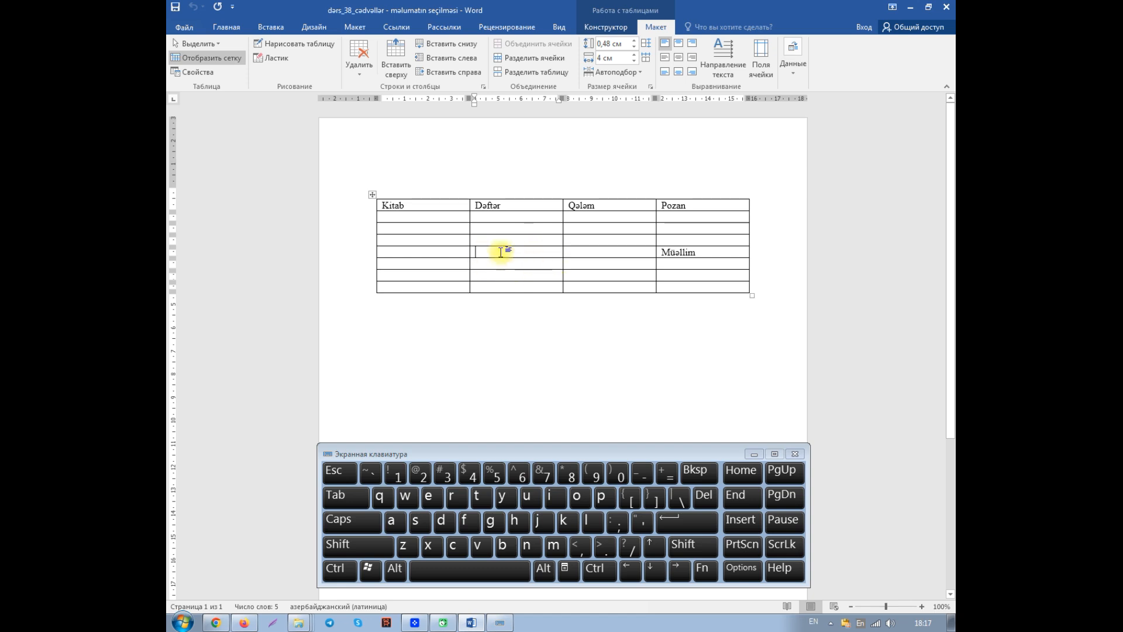
Step: Select the Dəftər column with the Select Column command (Выделить столбец), and clear the selection
left_click(217, 45)
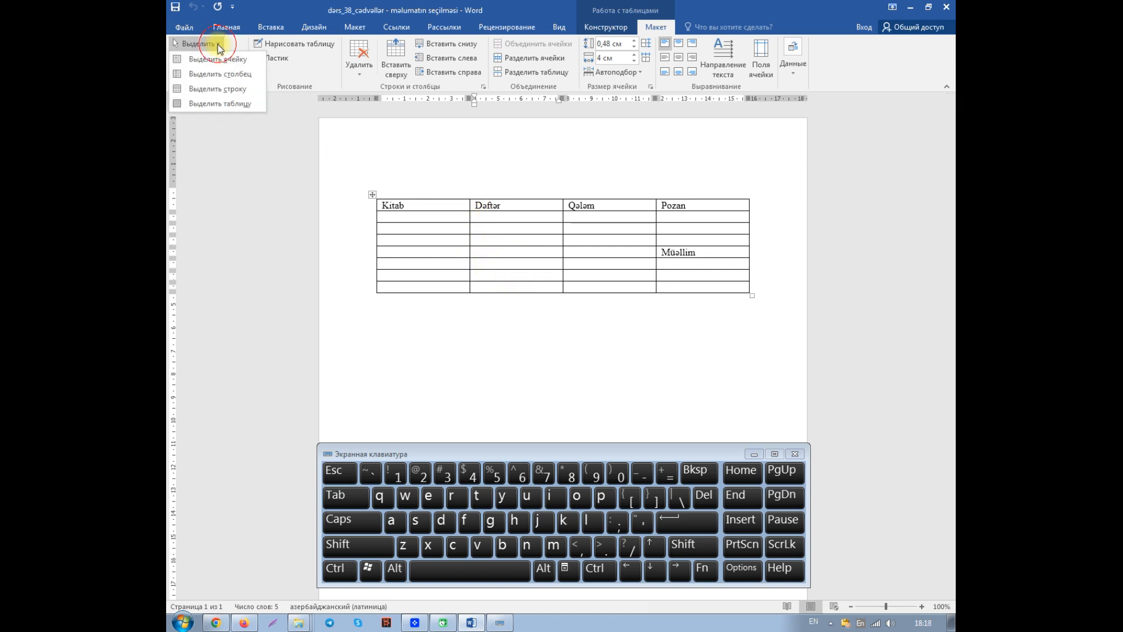
left_click(218, 77)
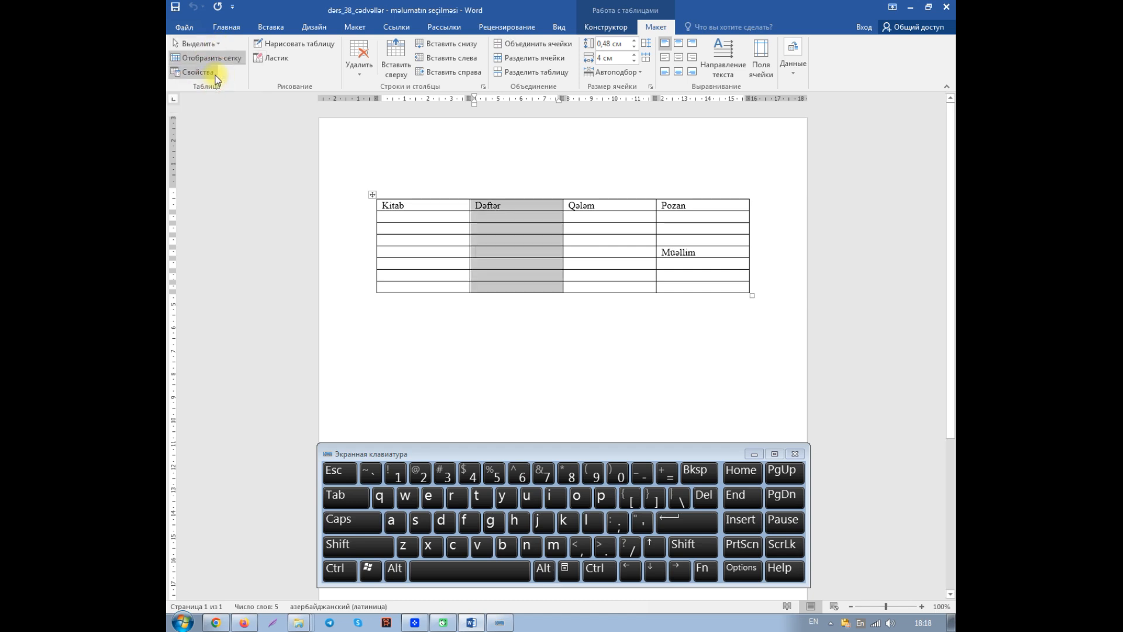
left_click(485, 231)
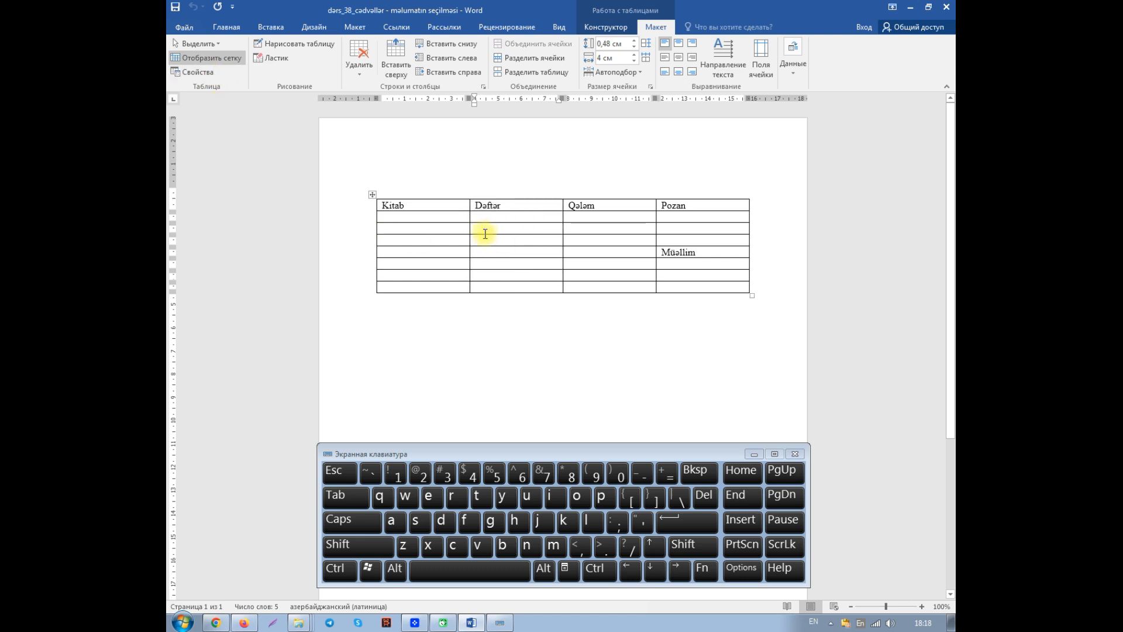
Step: Select the Dəftər column by sweeping down its cells, clear it, and select the column again from its upper border
left_click(476, 204)
left_click_drag(476, 203, 544, 286)
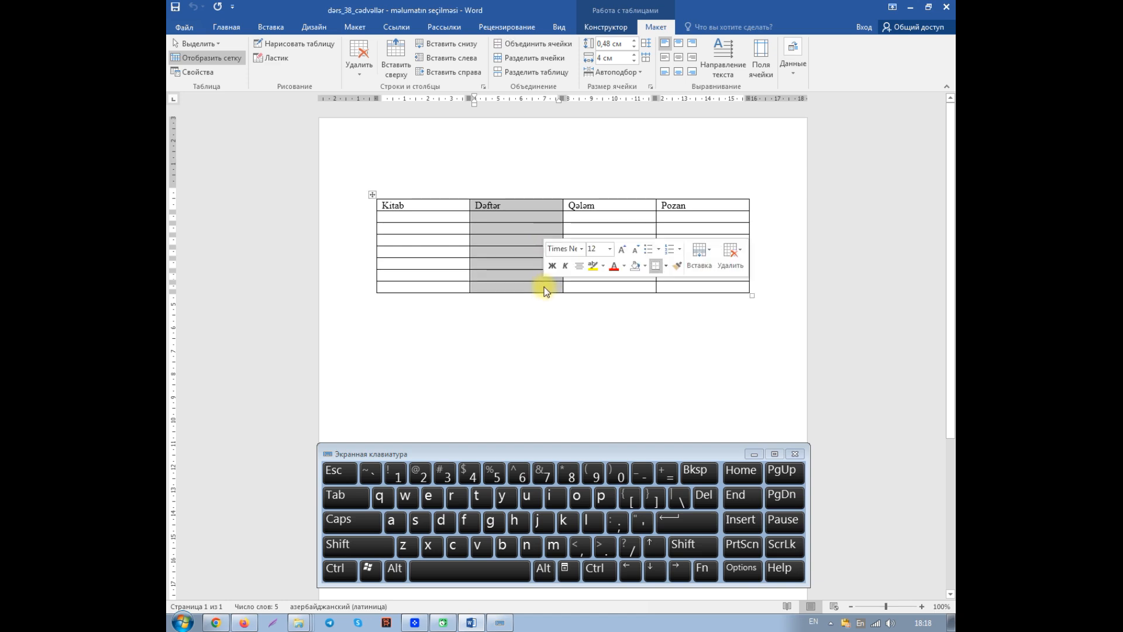
left_click(519, 263)
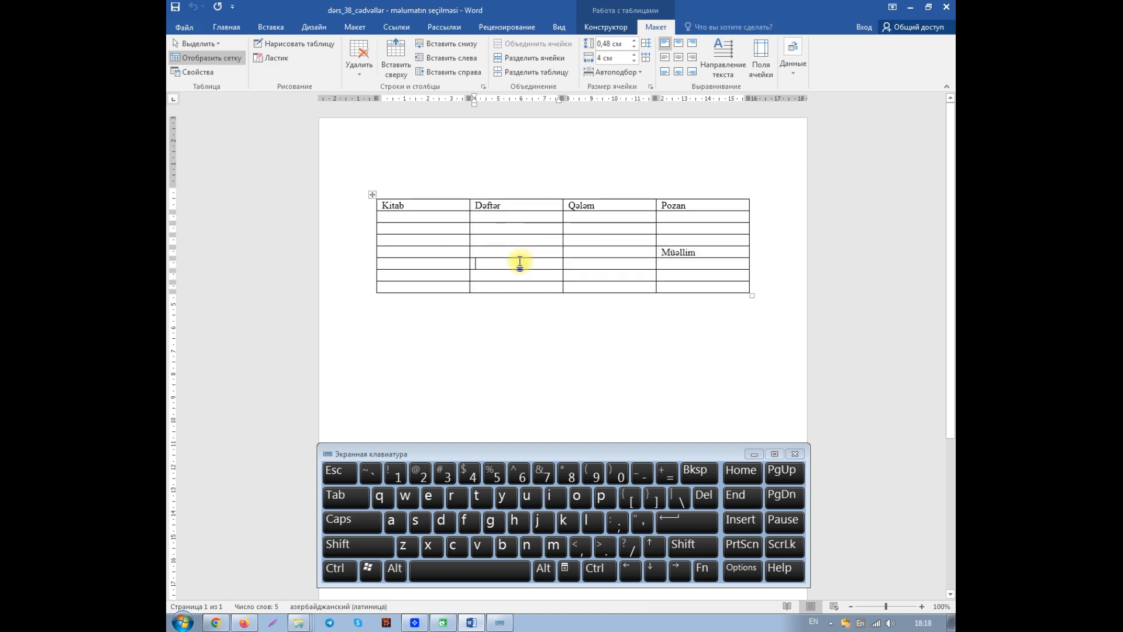
left_click(519, 197)
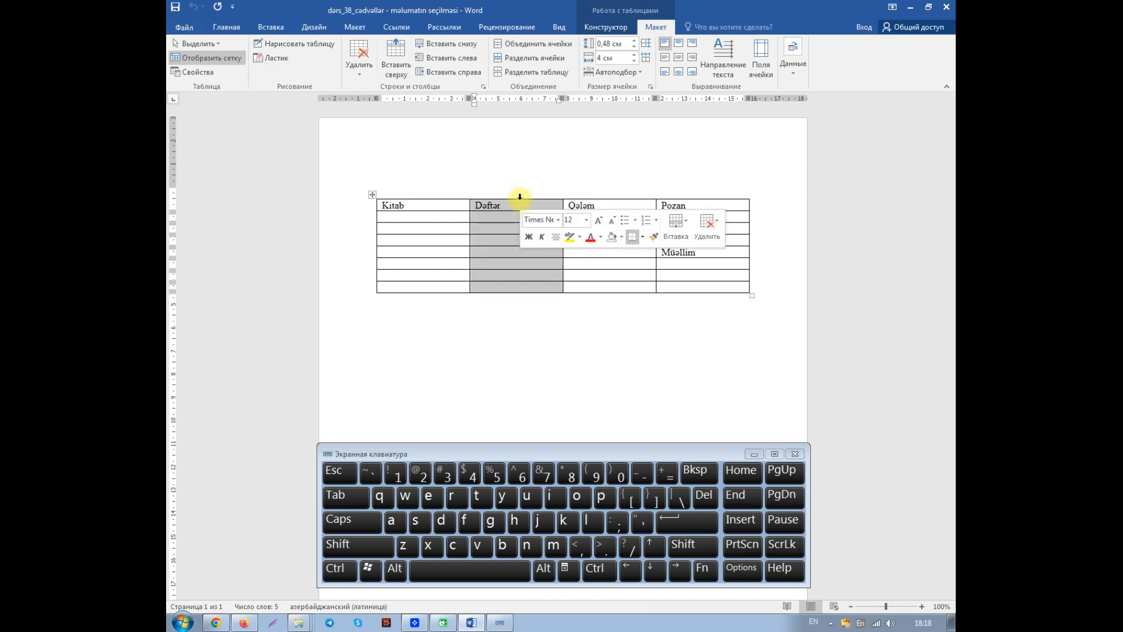
Step: Select the third-row cell of the Kitab column with the Select Cell command (Выделить ячейку), and clear the selection
left_click(441, 226)
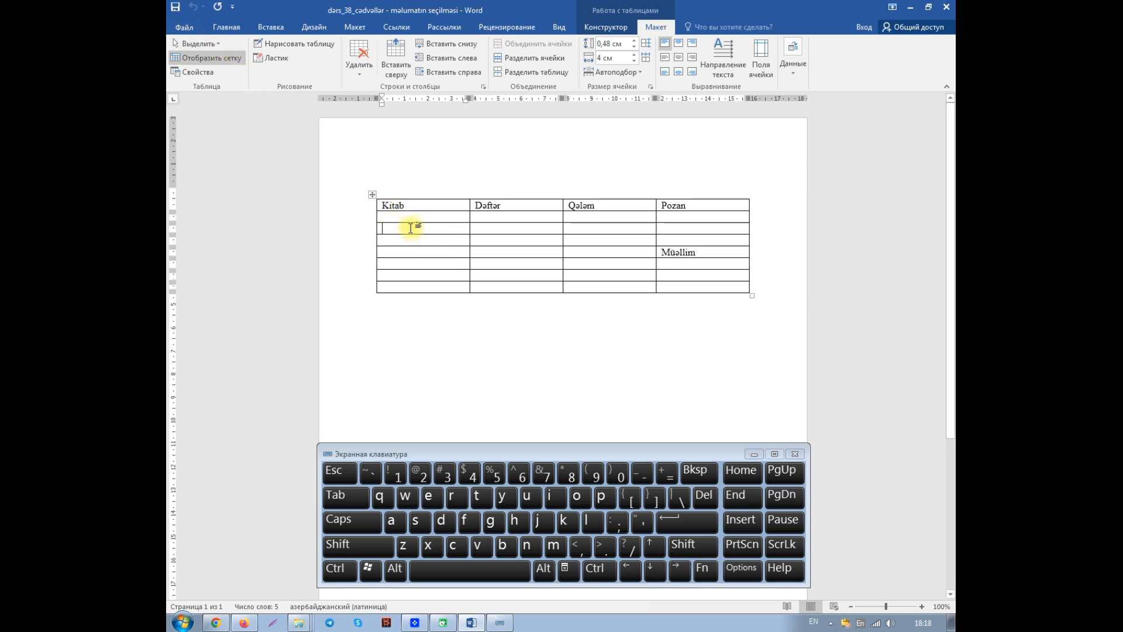
left_click(218, 43)
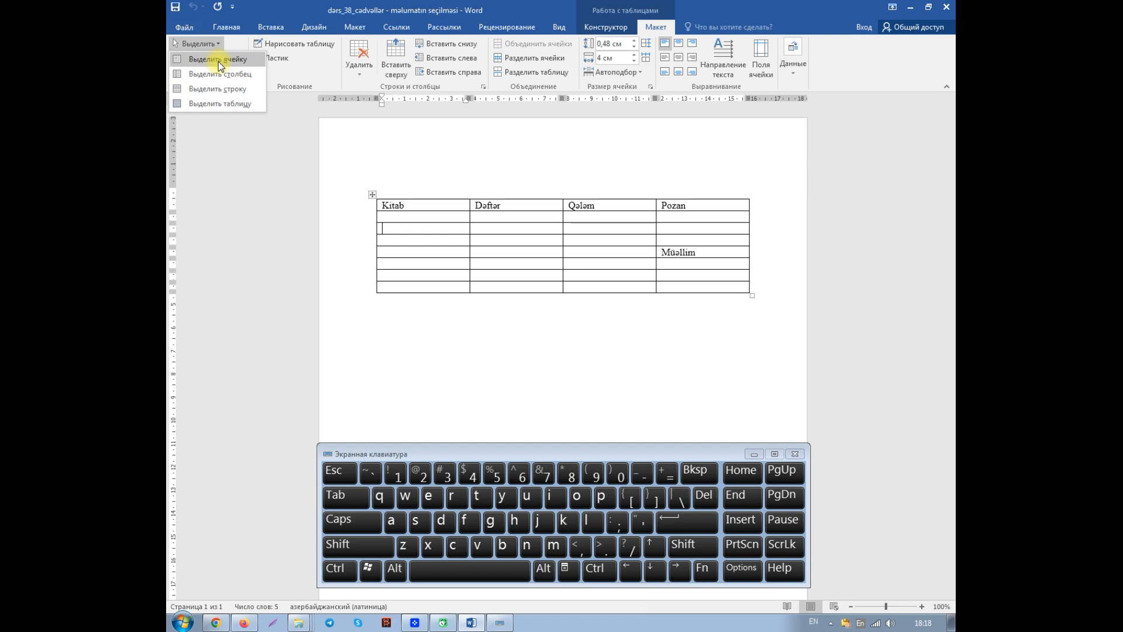
left_click(218, 59)
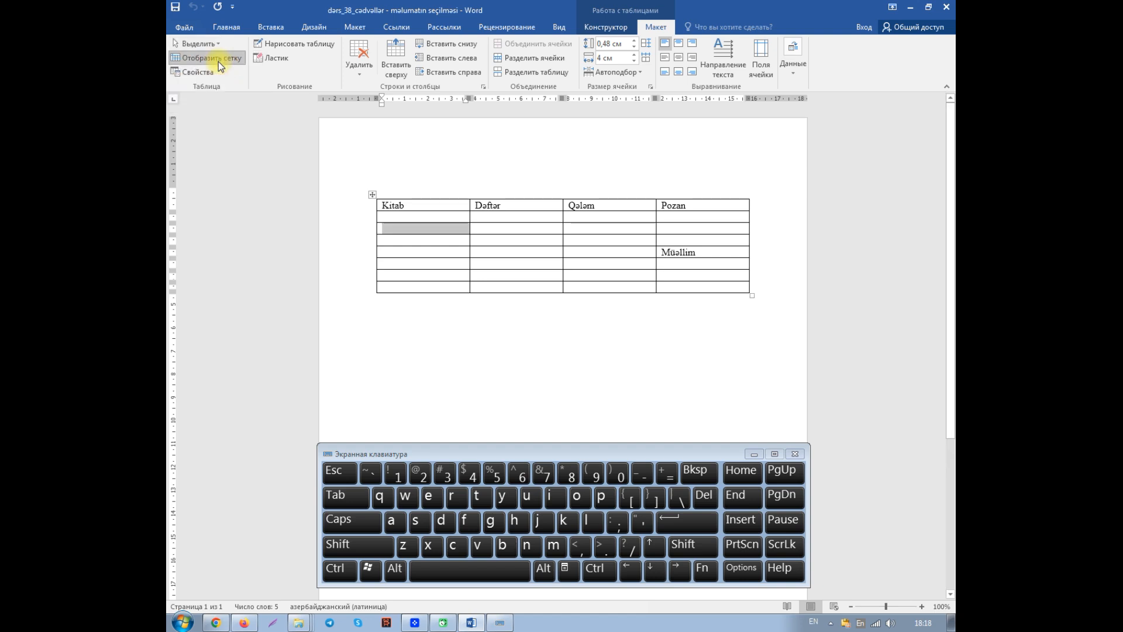
left_click(409, 246)
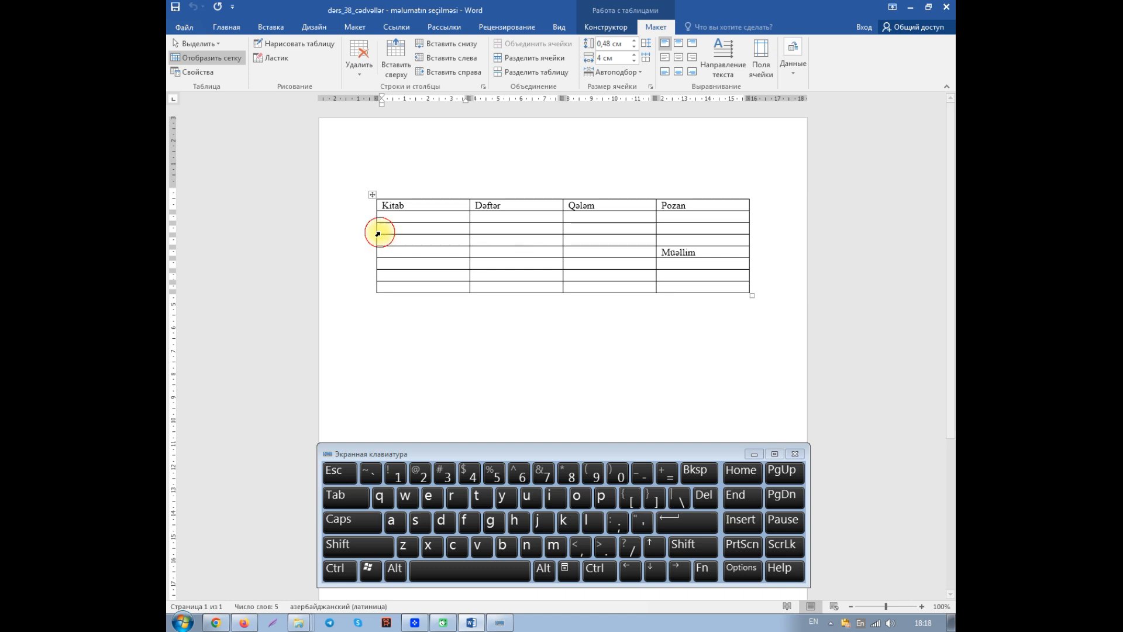
Step: Select the third-row Kitab cell from its inner edge, select it again by its contents, and clear each selection
left_click(378, 233)
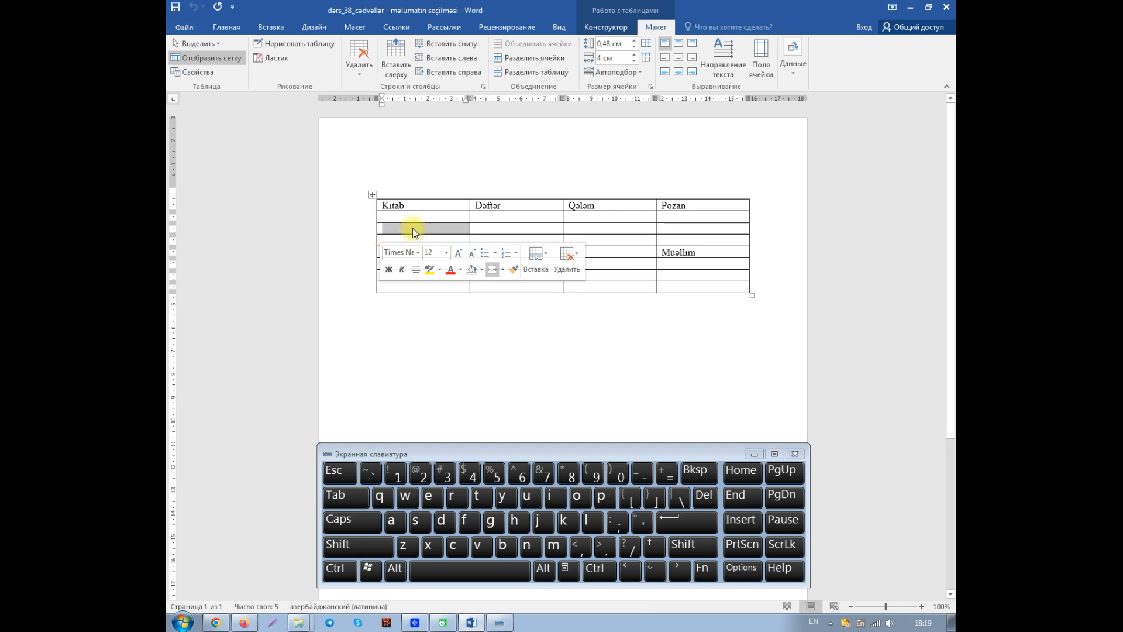
left_click(398, 230)
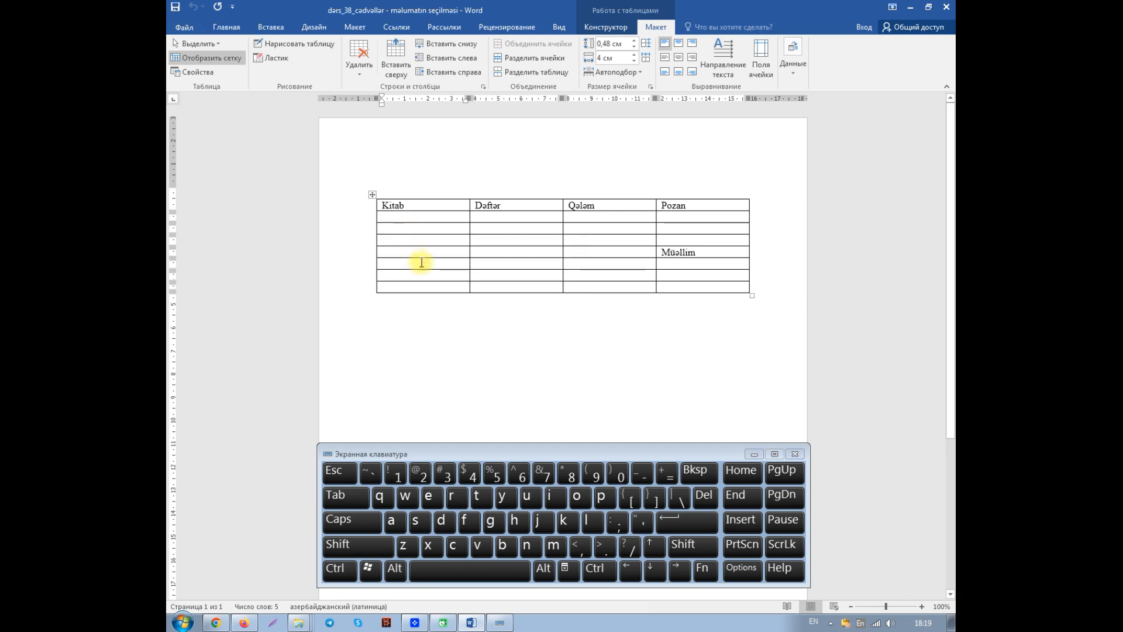
left_click(390, 230)
double_click(391, 230)
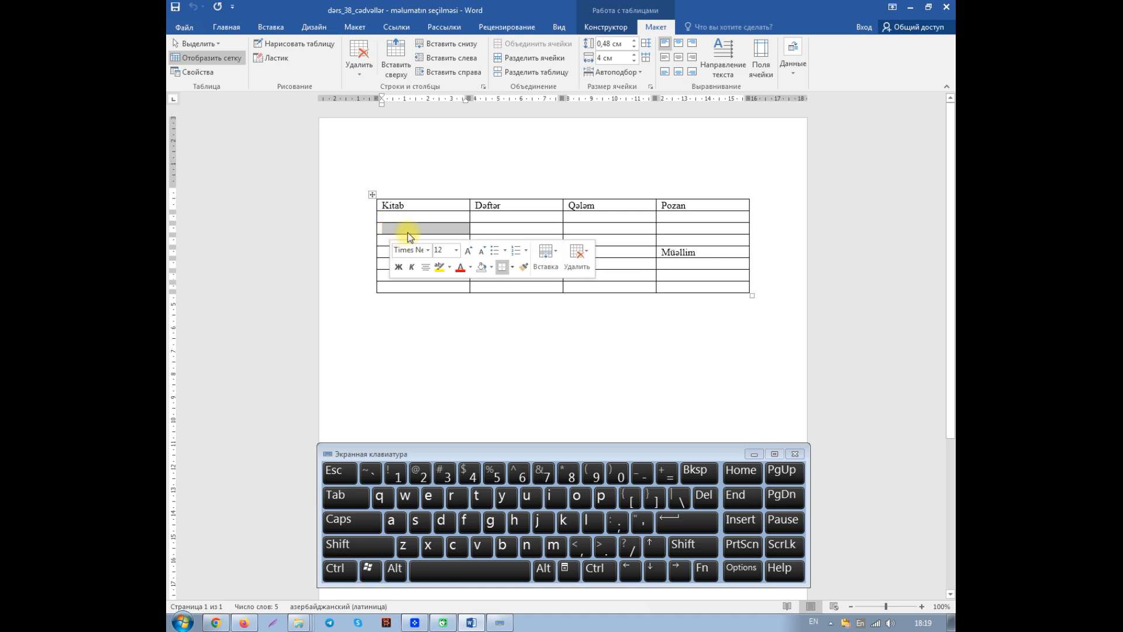
left_click(402, 228)
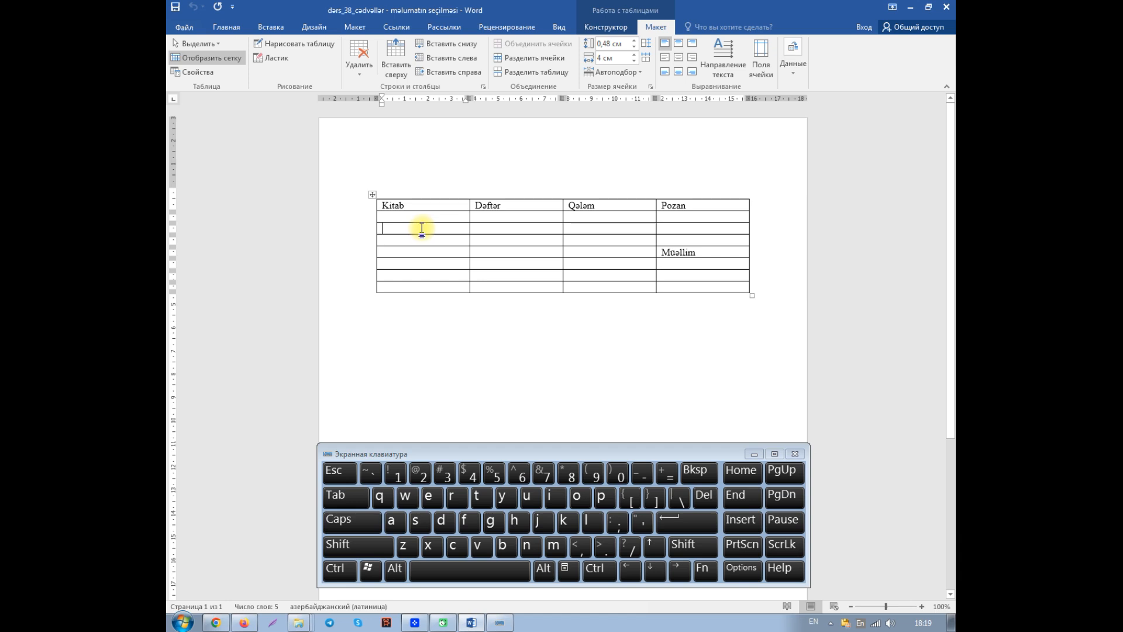
Step: Select the second through fifth table rows from the page margin, and replace that selection with all rows below the header
left_click(413, 229)
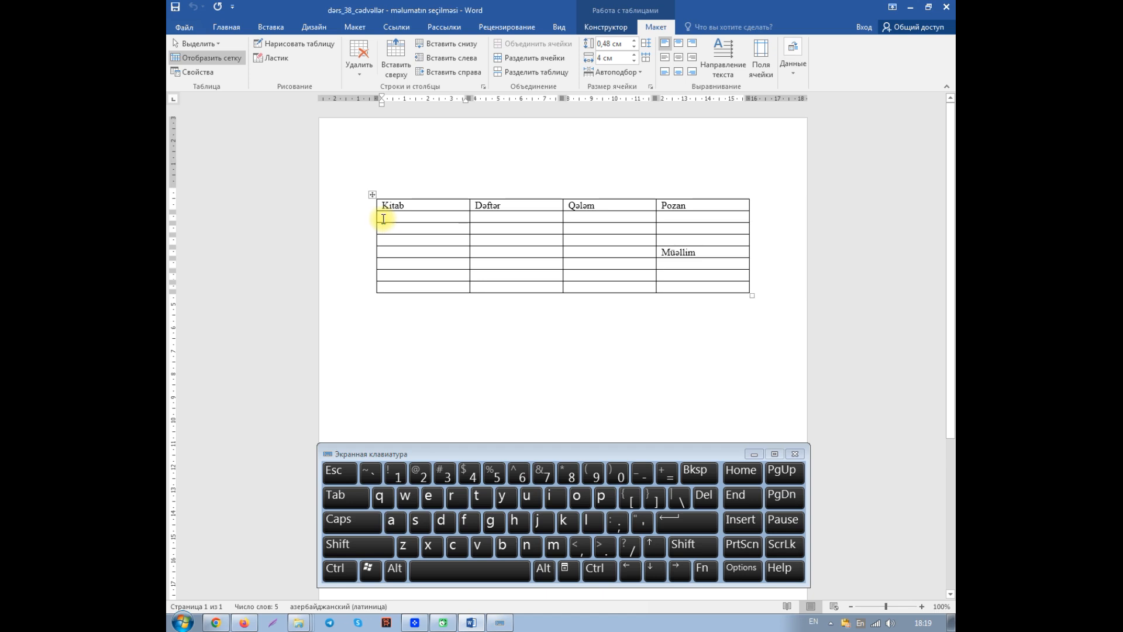
mouse_move(362, 221)
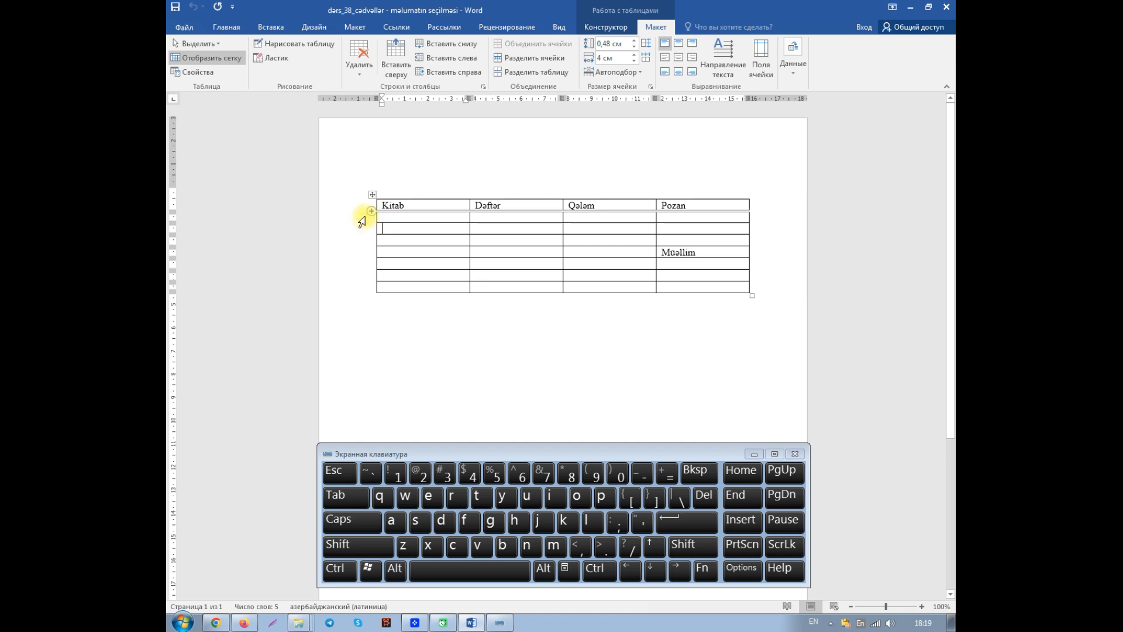
left_click(391, 214)
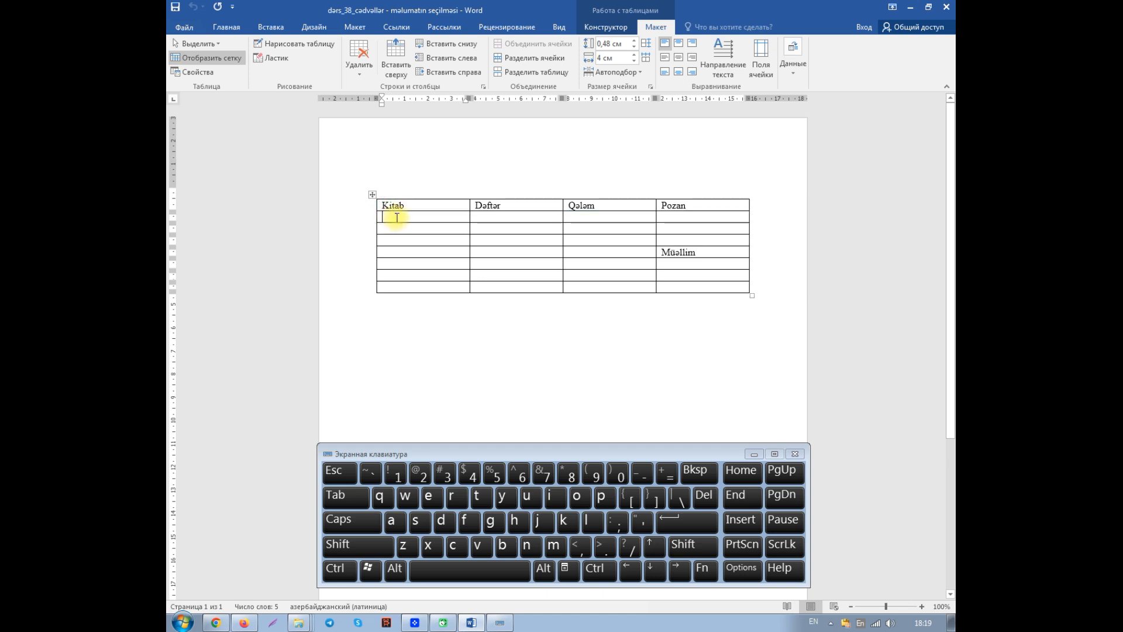
mouse_move(372, 223)
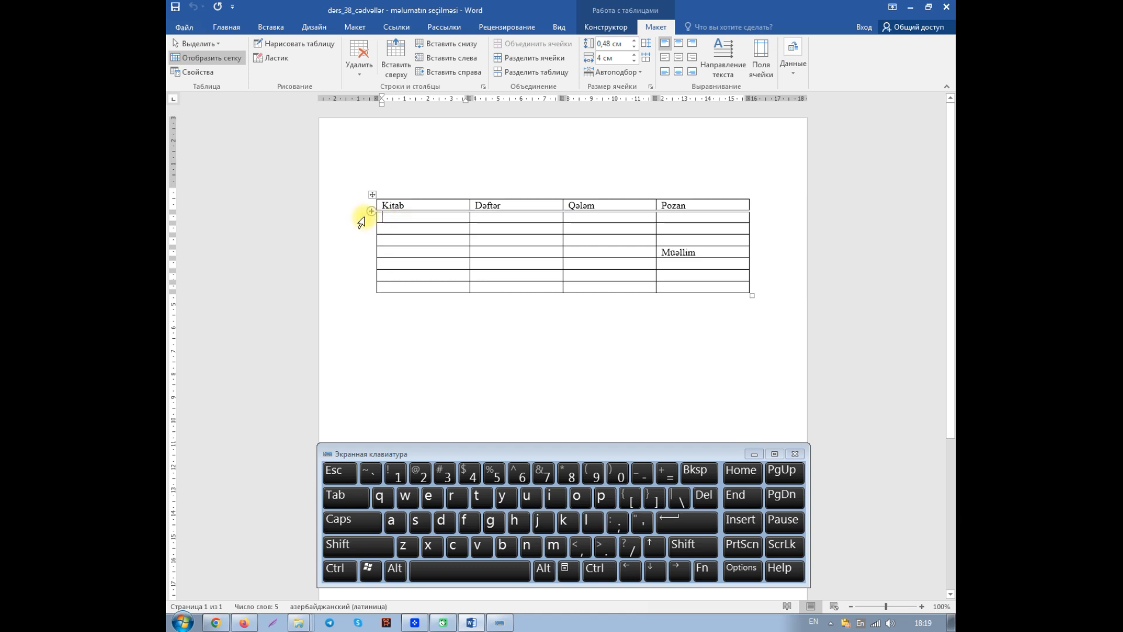
left_click_drag(359, 222, 364, 251)
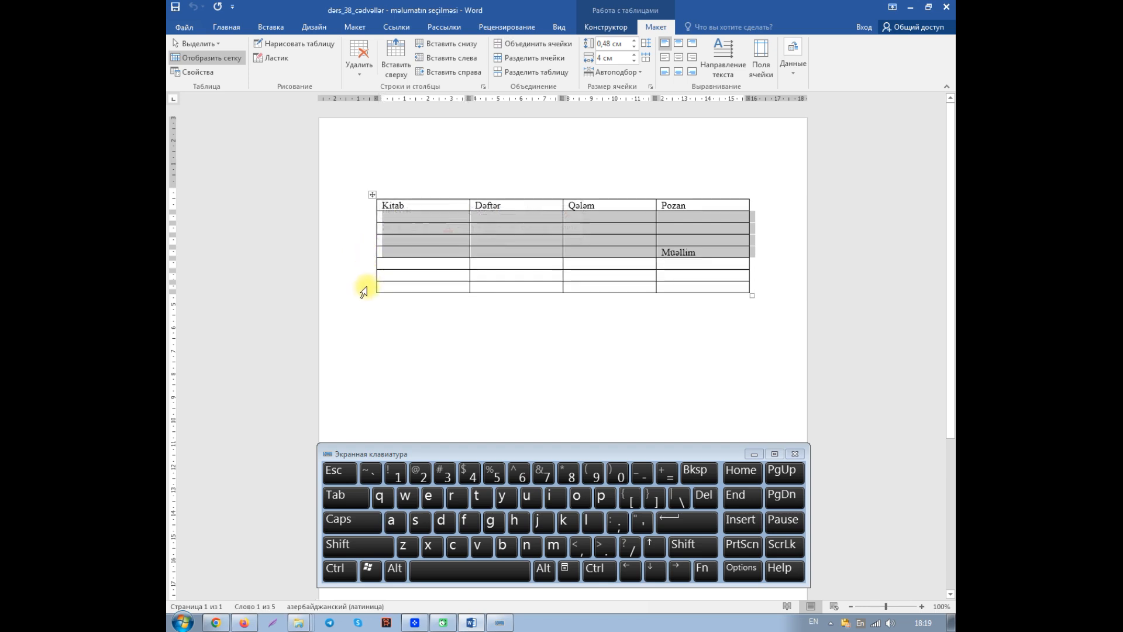
left_click_drag(361, 293, 381, 222)
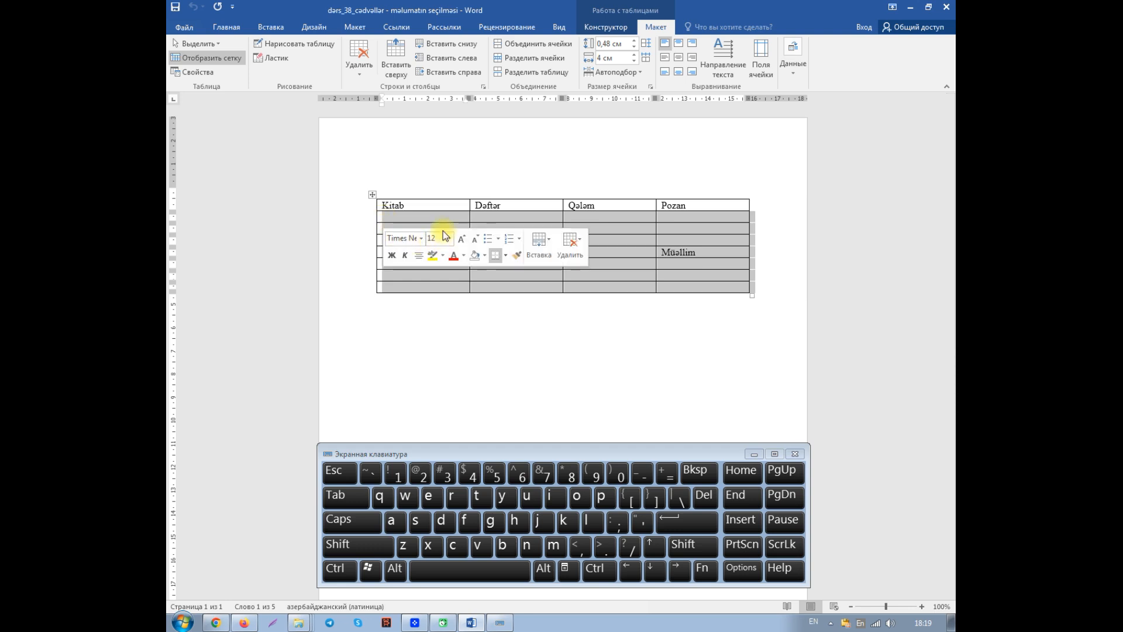
Step: Clear the row selection, select the Kitab column from its upper border, and sweep across the columns from Kitab to Pozan
left_click(442, 219)
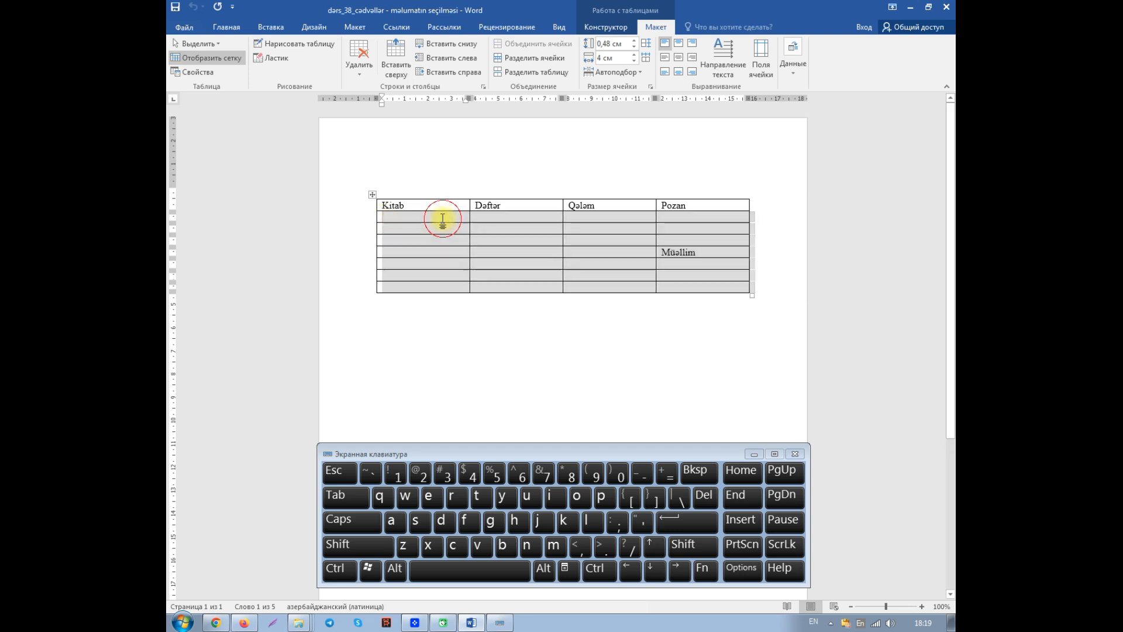
left_click(411, 204)
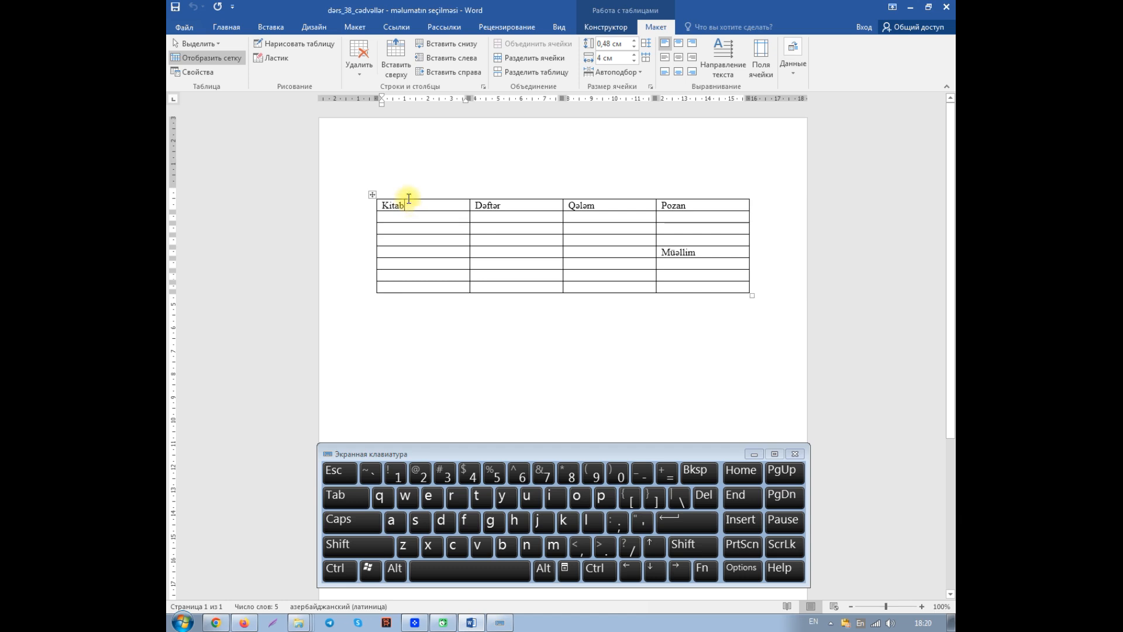
left_click(409, 197)
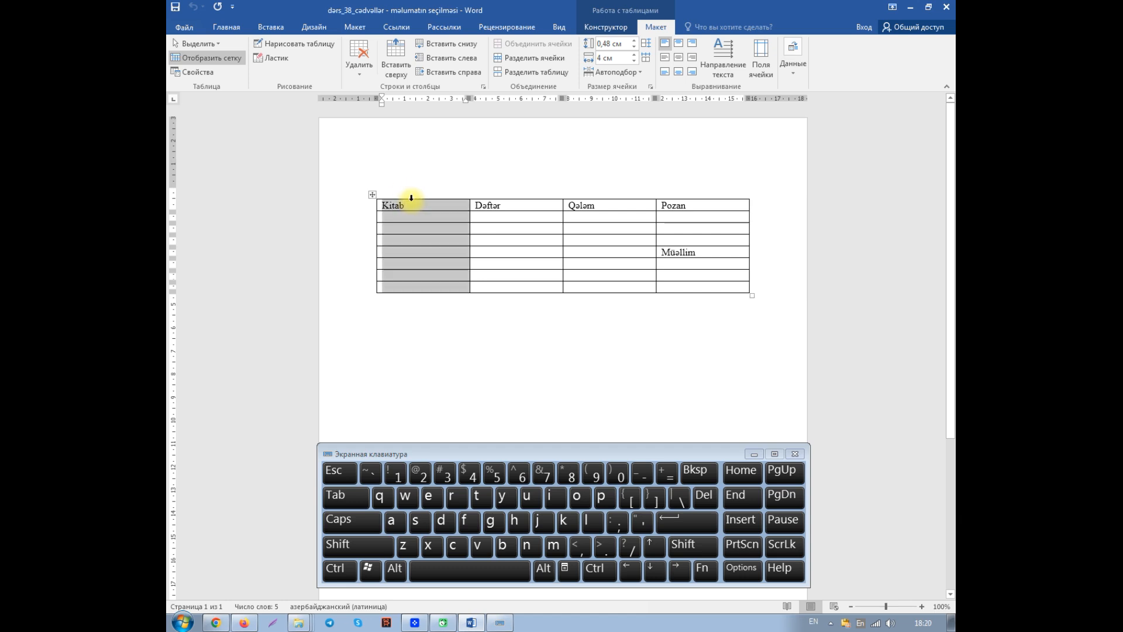
left_click_drag(425, 201, 690, 227)
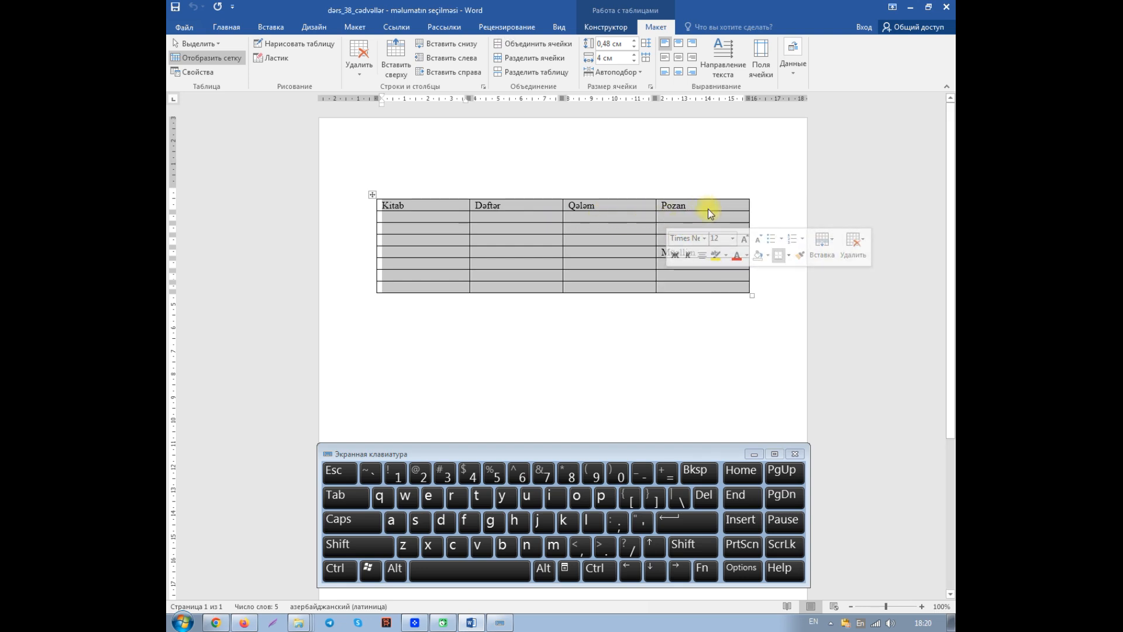
Step: Select all four columns again from the upper border, sweeping from Pozan back to Kitab, and clear the selection
left_click(707, 204)
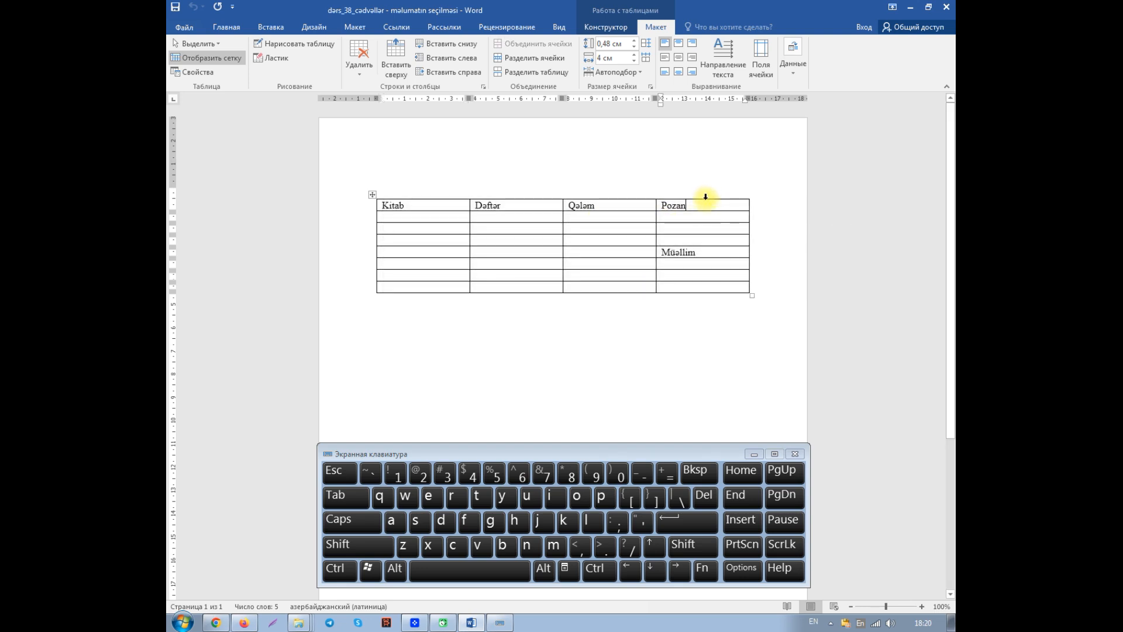
left_click_drag(707, 198, 454, 215)
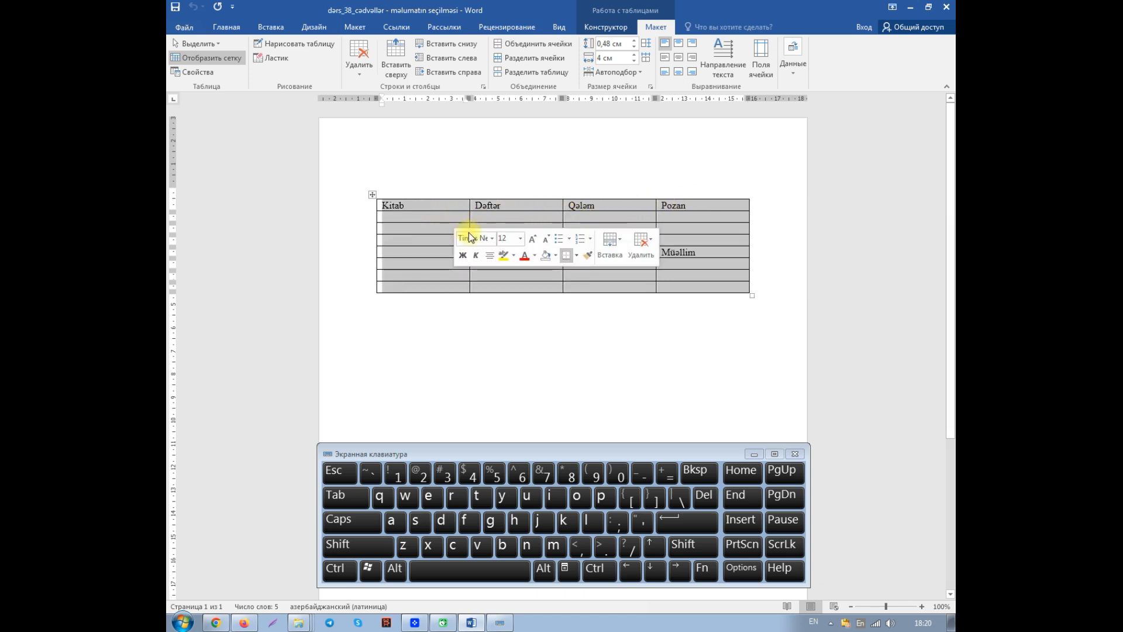
left_click(522, 218)
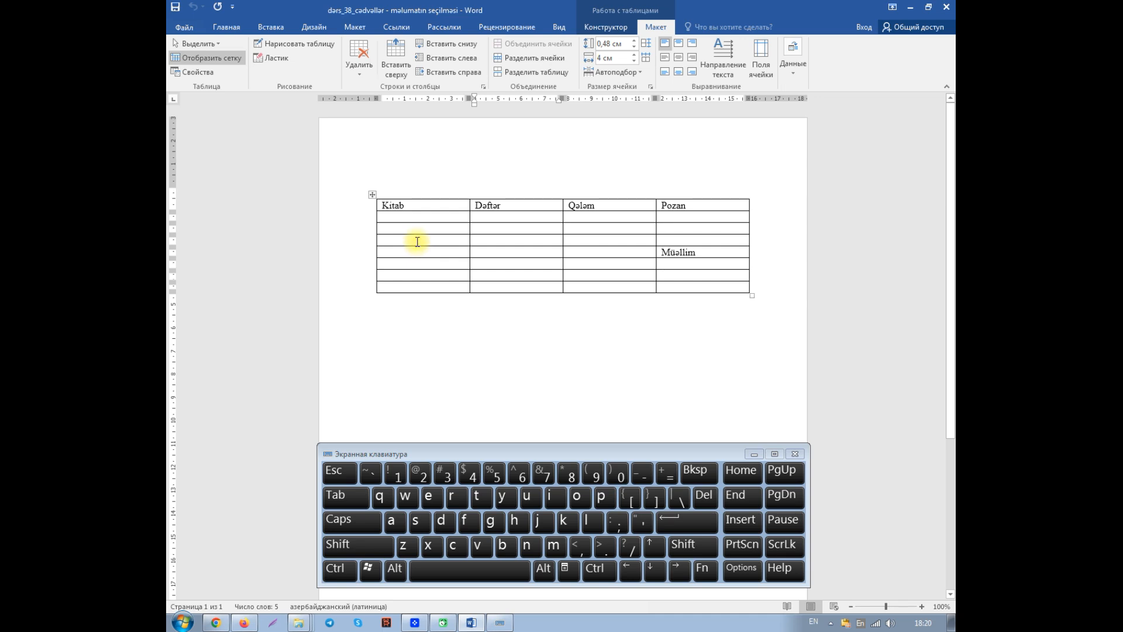
Step: Select the block of cells in rows two through five of the Dəftər and Qələm columns, and clear the selection
left_click(497, 219)
left_click_drag(497, 219, 591, 254)
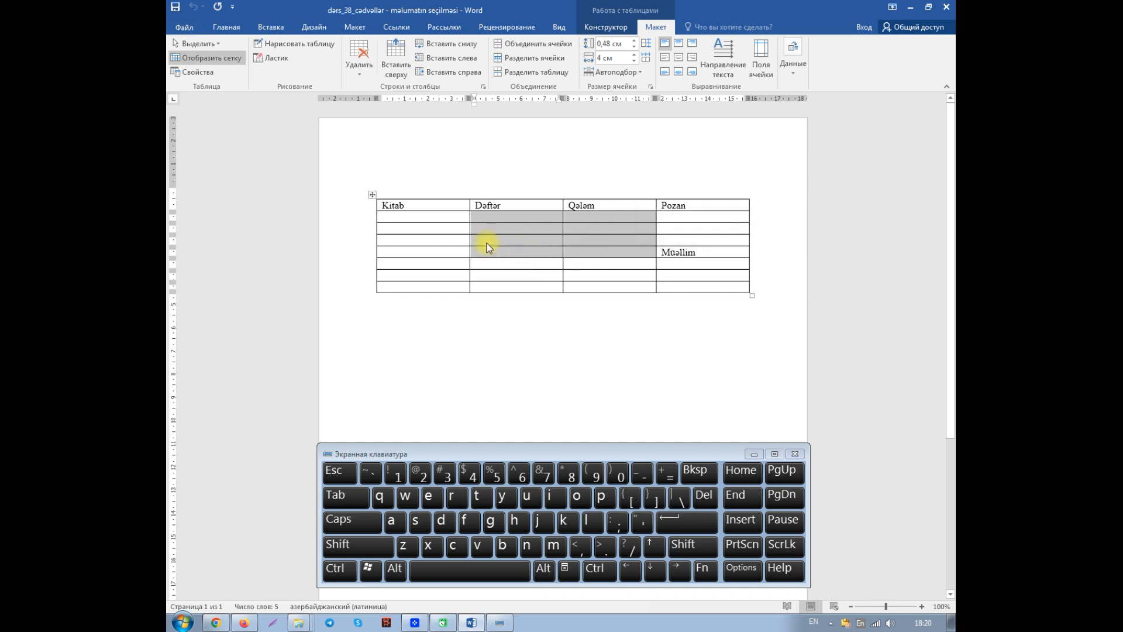
left_click(427, 218)
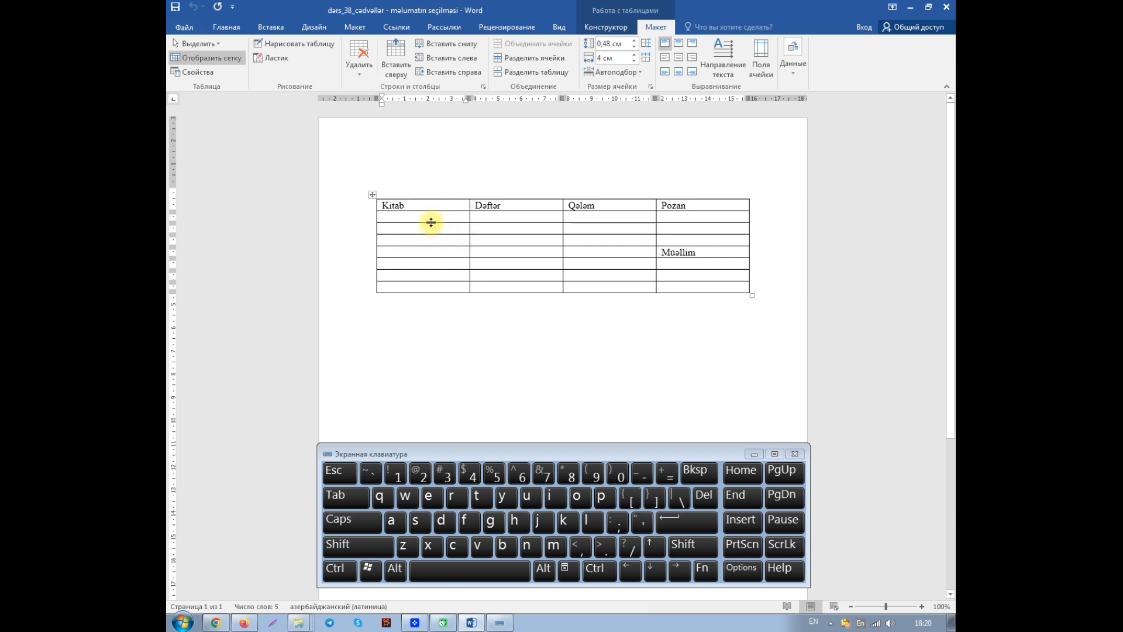
Step: Select the second and third table rows from the page margin, add the last two rows to the selection, and clear it
mouse_move(359, 224)
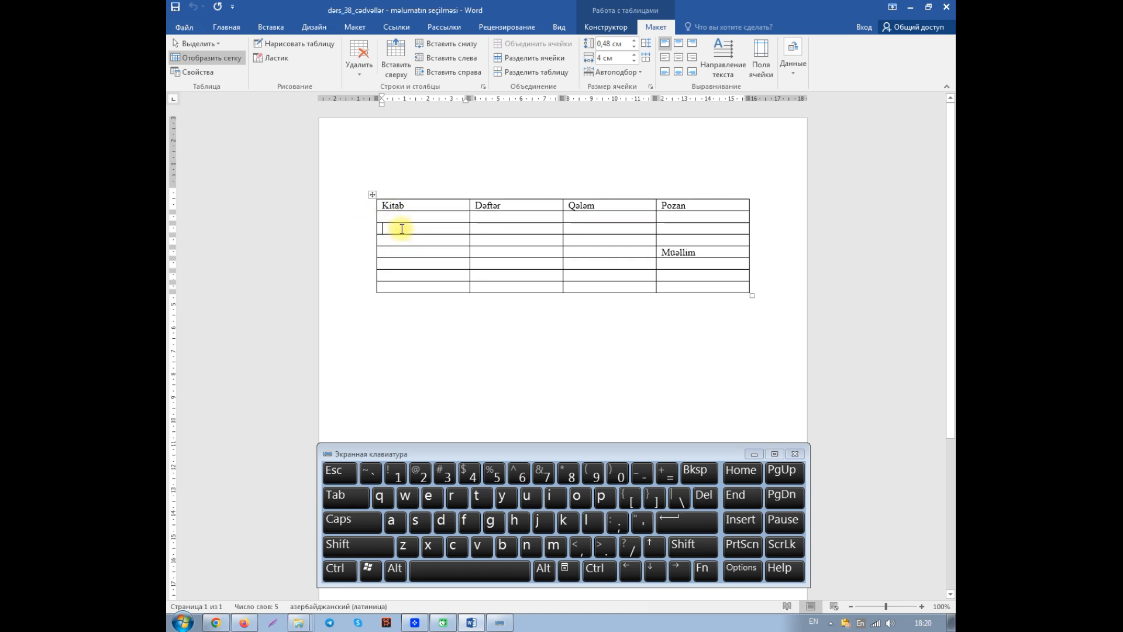
left_click(402, 277)
left_click(399, 285)
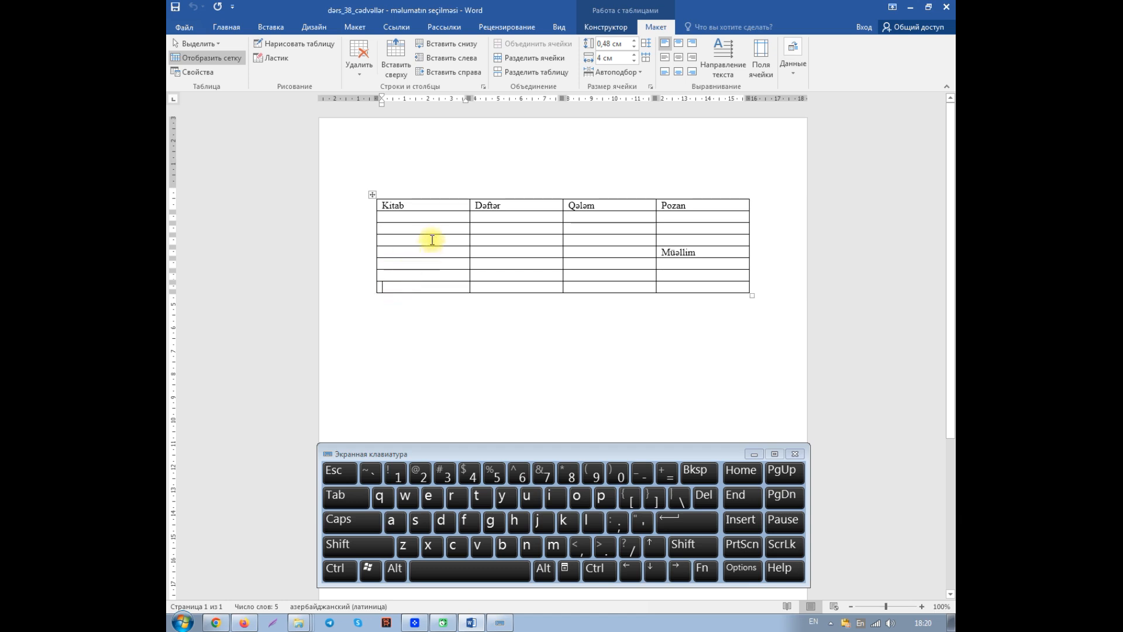
left_click_drag(352, 218, 353, 230)
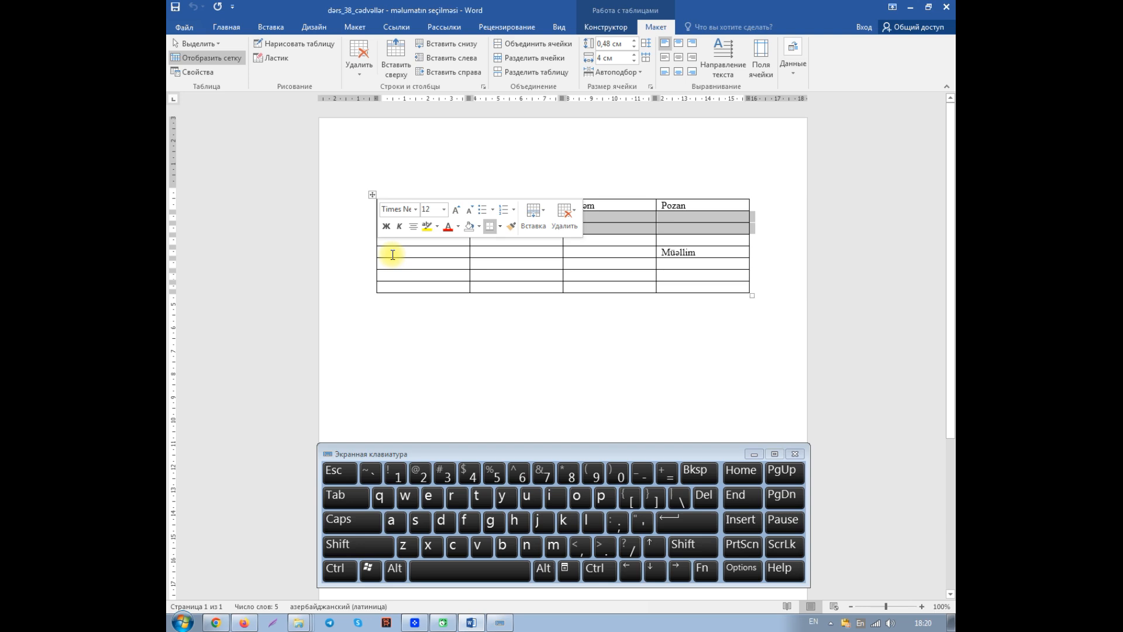
key("ctrl")
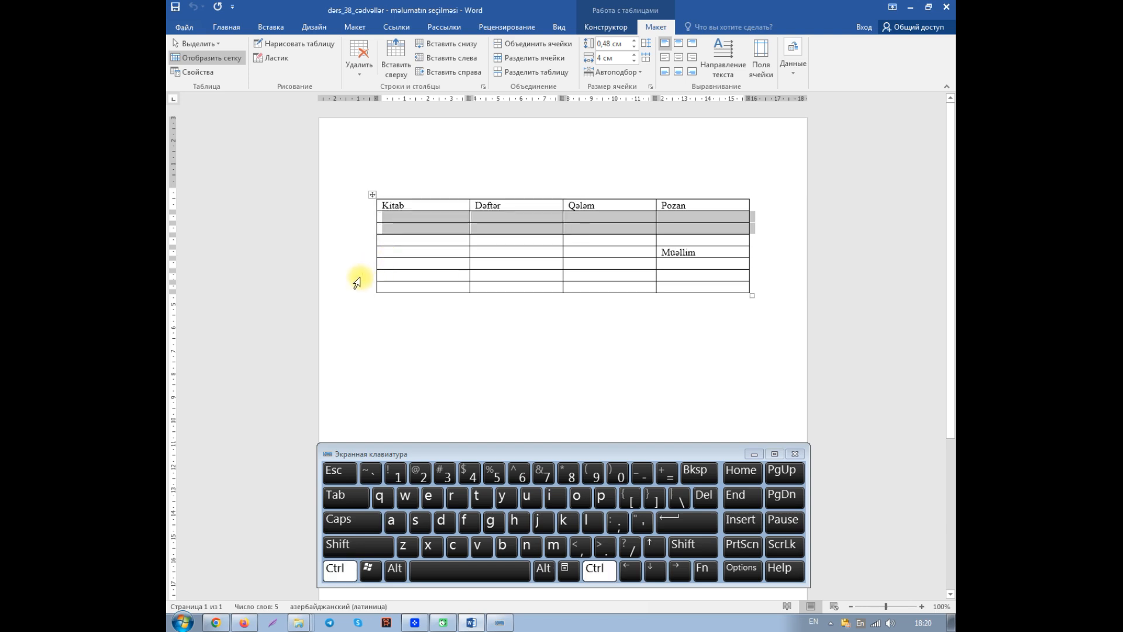
left_click_drag(358, 274, 357, 288)
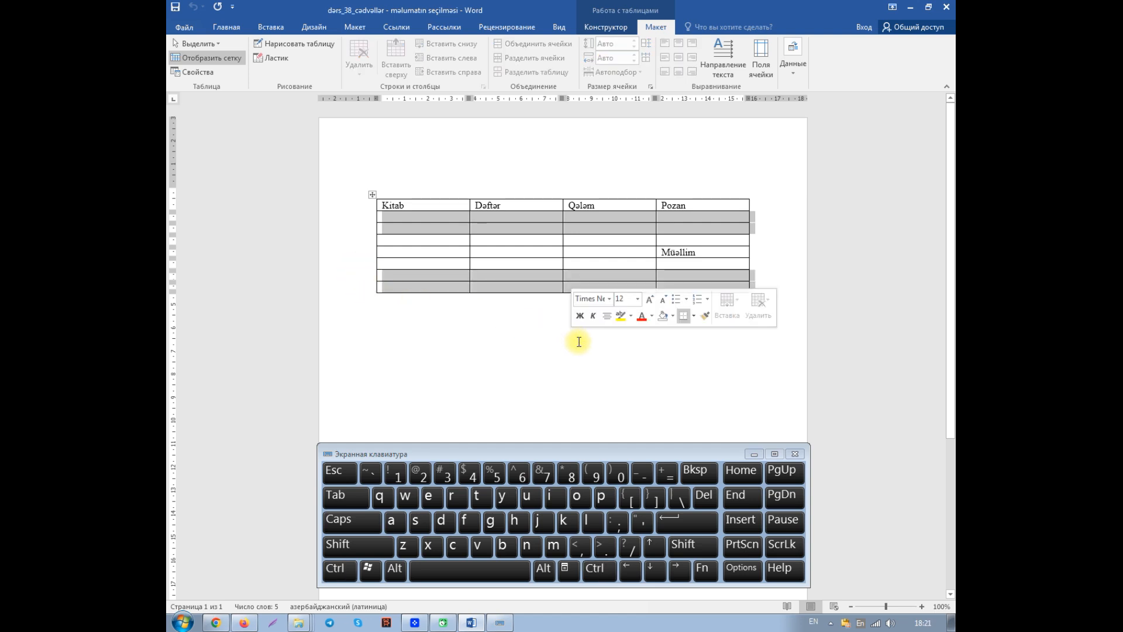
left_click(493, 320)
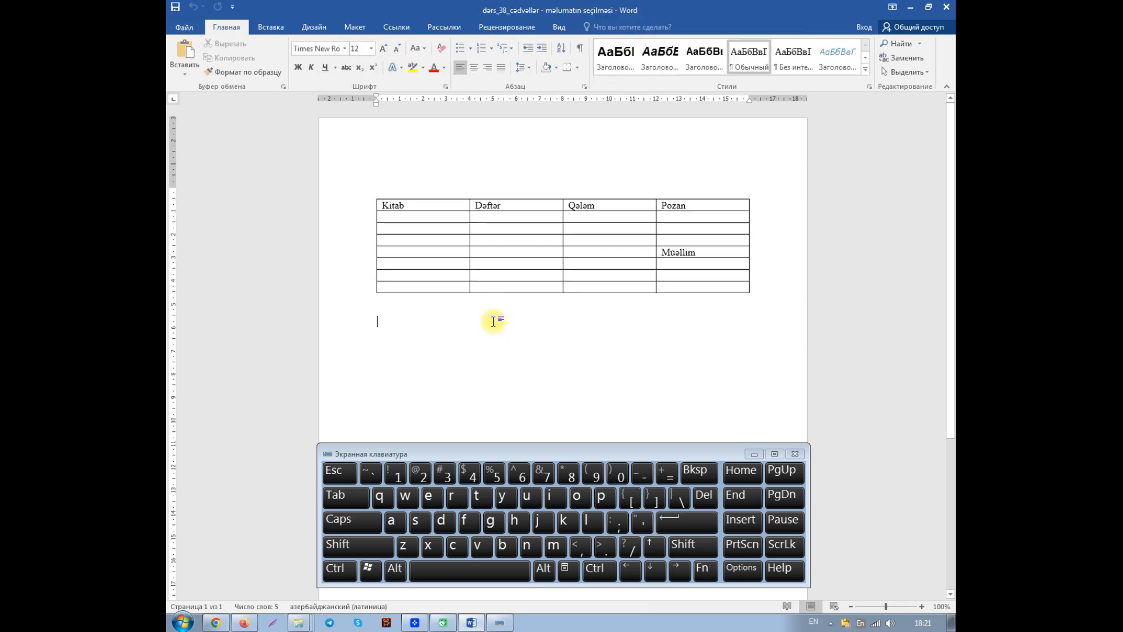
Step: Select the non-adjacent Kitab and Qələm columns together from their upper borders, and clear the selection
left_click(602, 210)
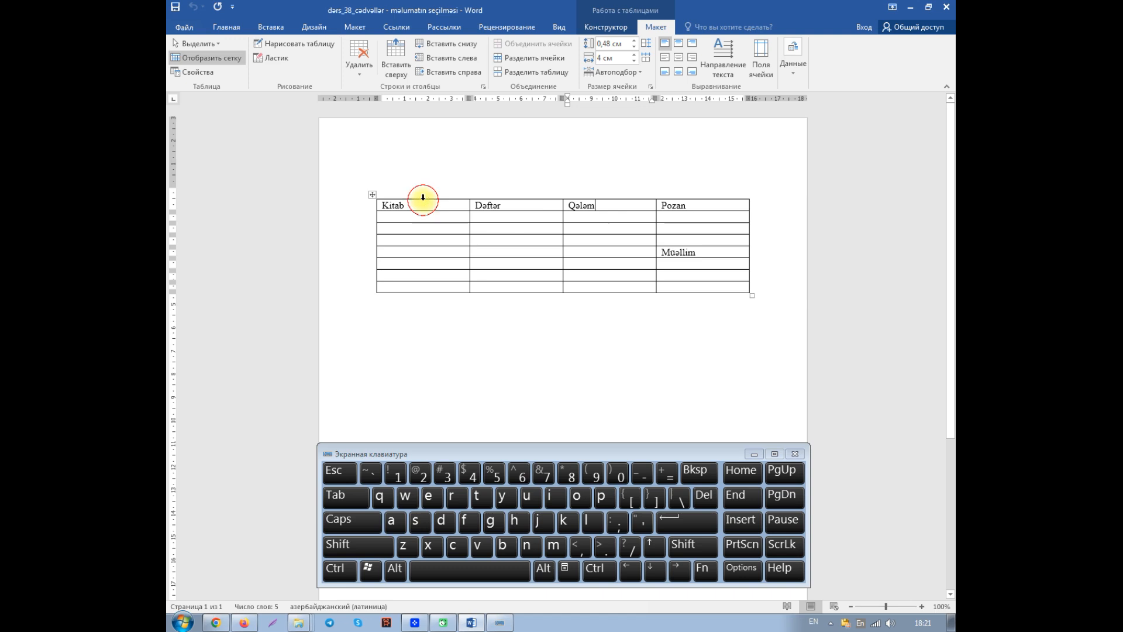
left_click(423, 197)
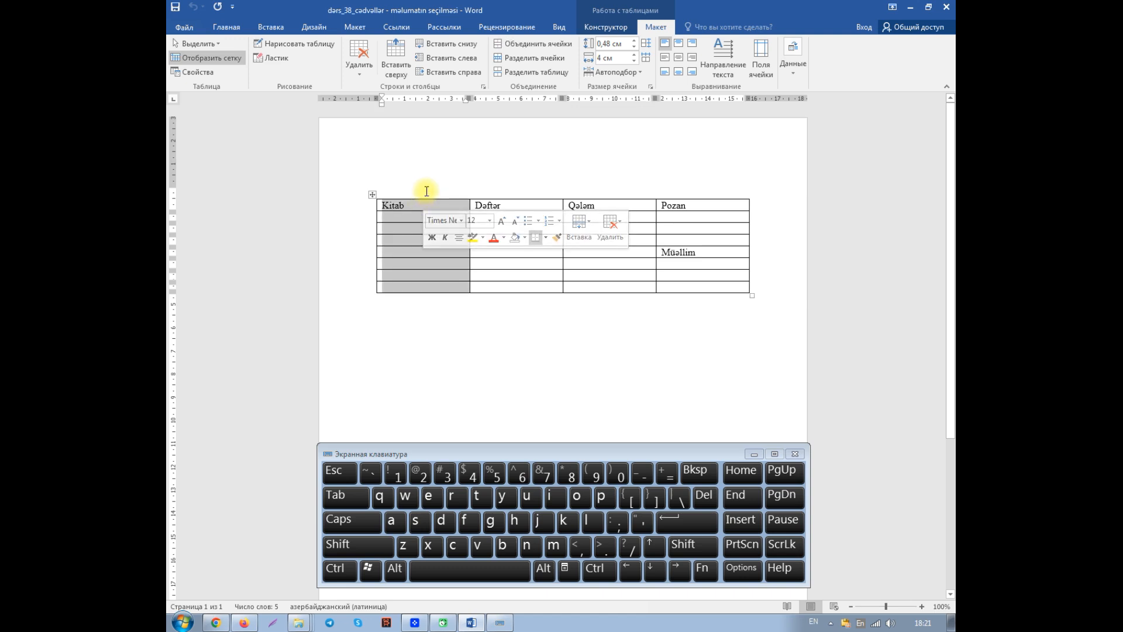
key("ctrl")
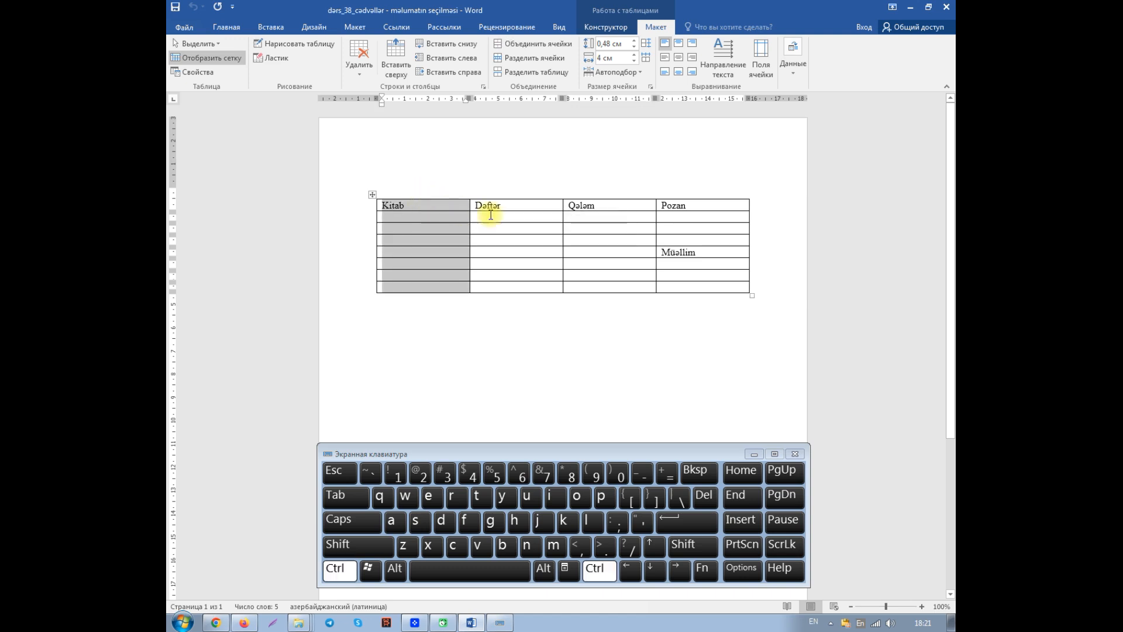
left_click(603, 196, "ctrl")
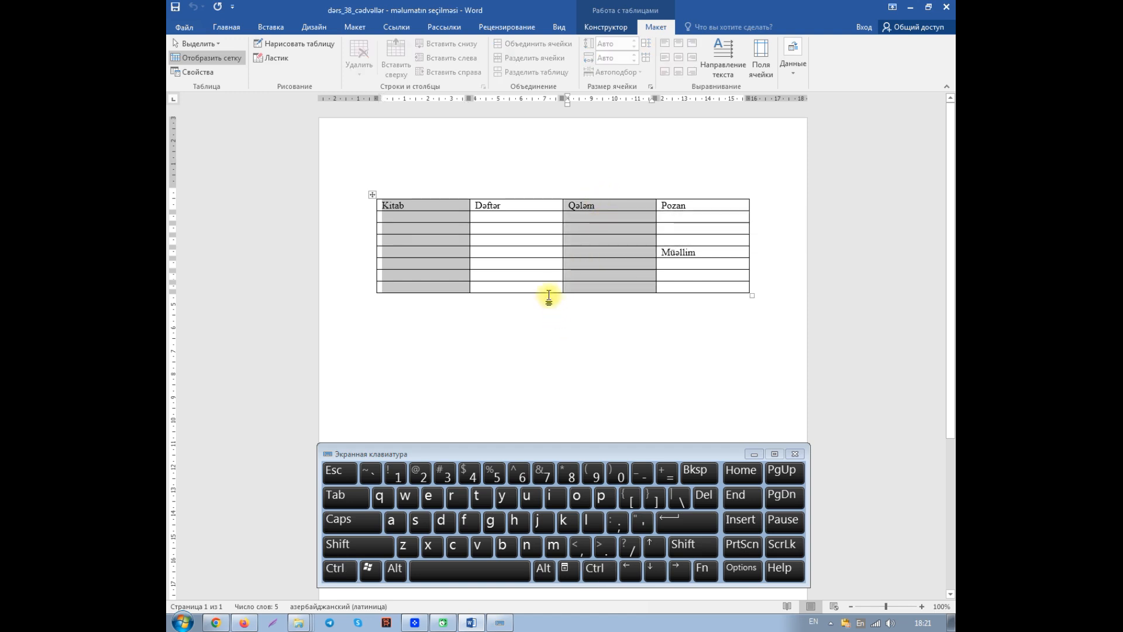
left_click(430, 217)
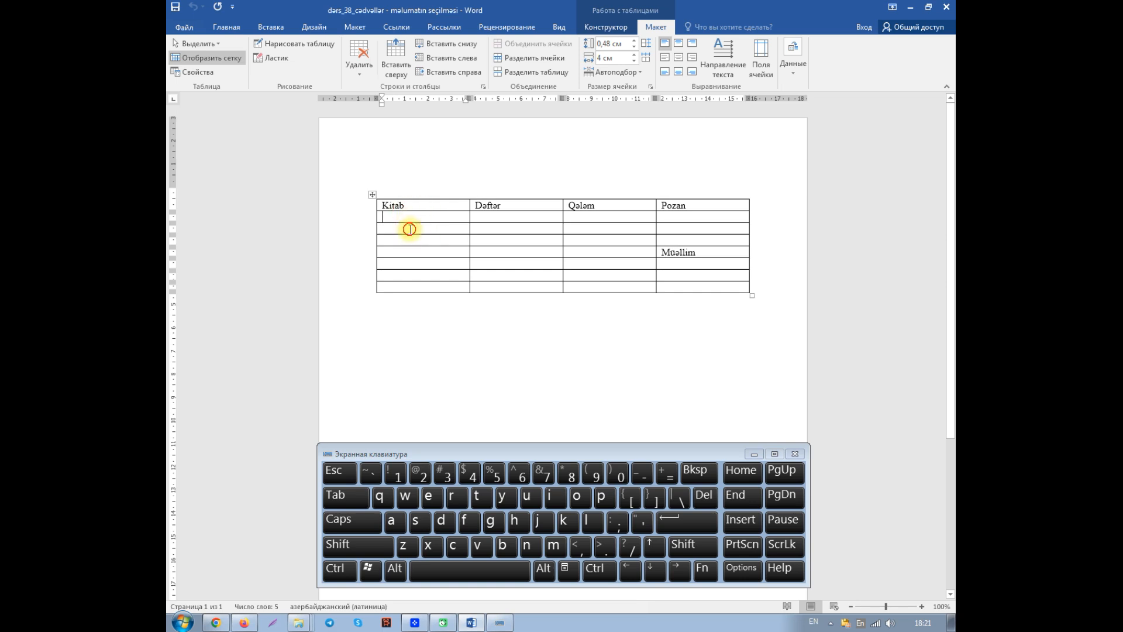
Step: Select the second- and third-row Kitab cells, add the last two Pozan cells to the selection, and clear it
left_click(688, 286)
left_click(689, 274)
left_click(681, 283)
left_click_drag(401, 216, 432, 229)
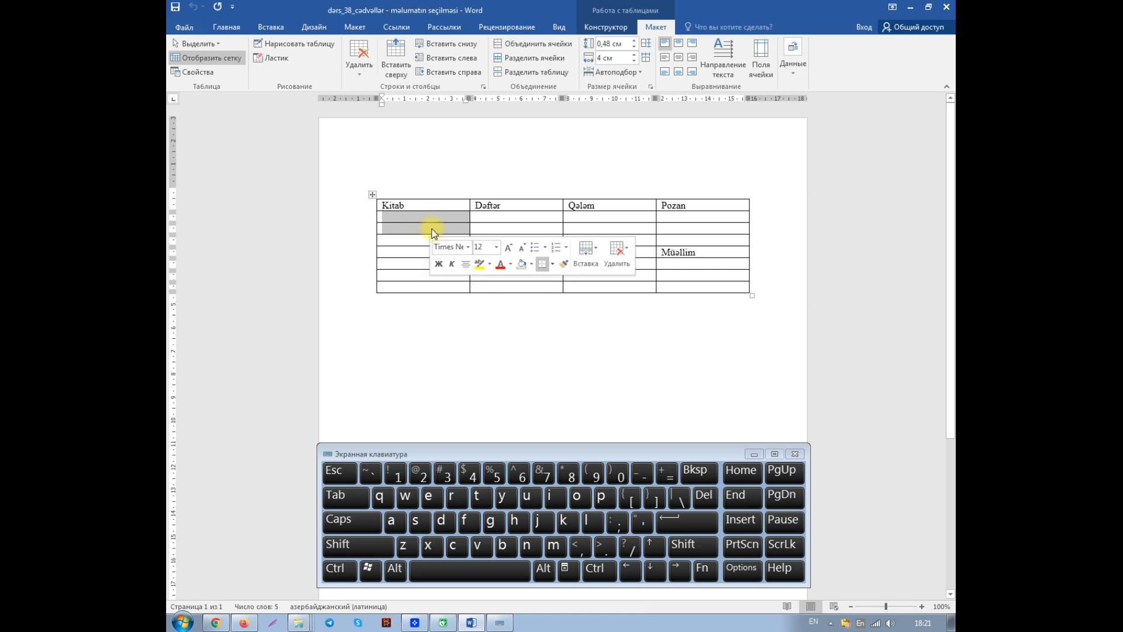
key("ctrl")
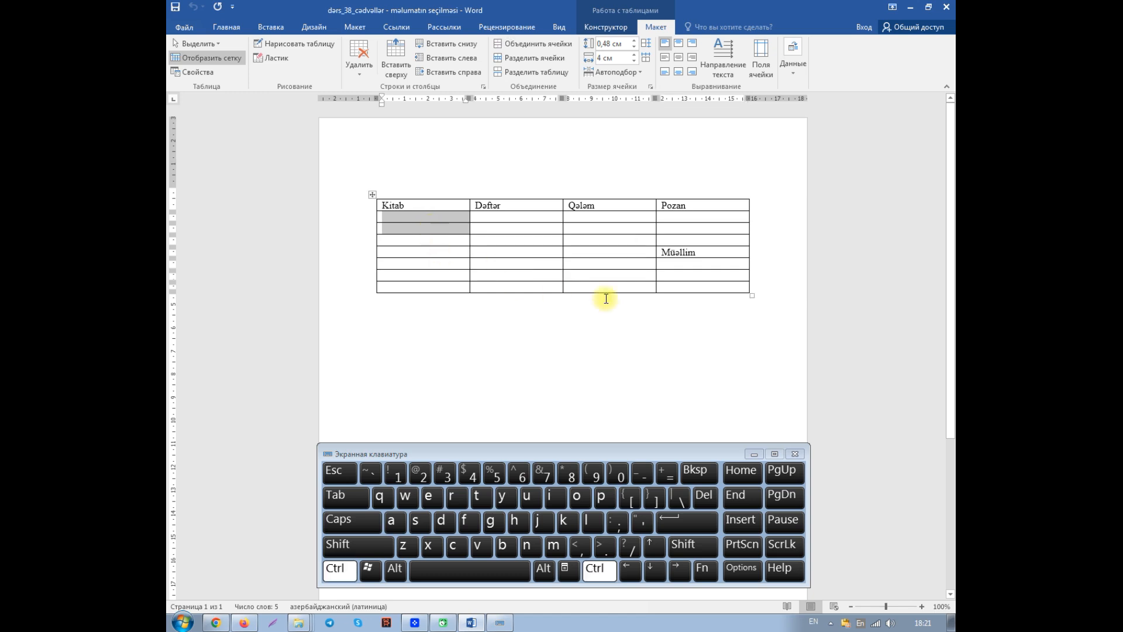
left_click(662, 274, "ctrl")
left_click_drag(714, 279, 715, 284)
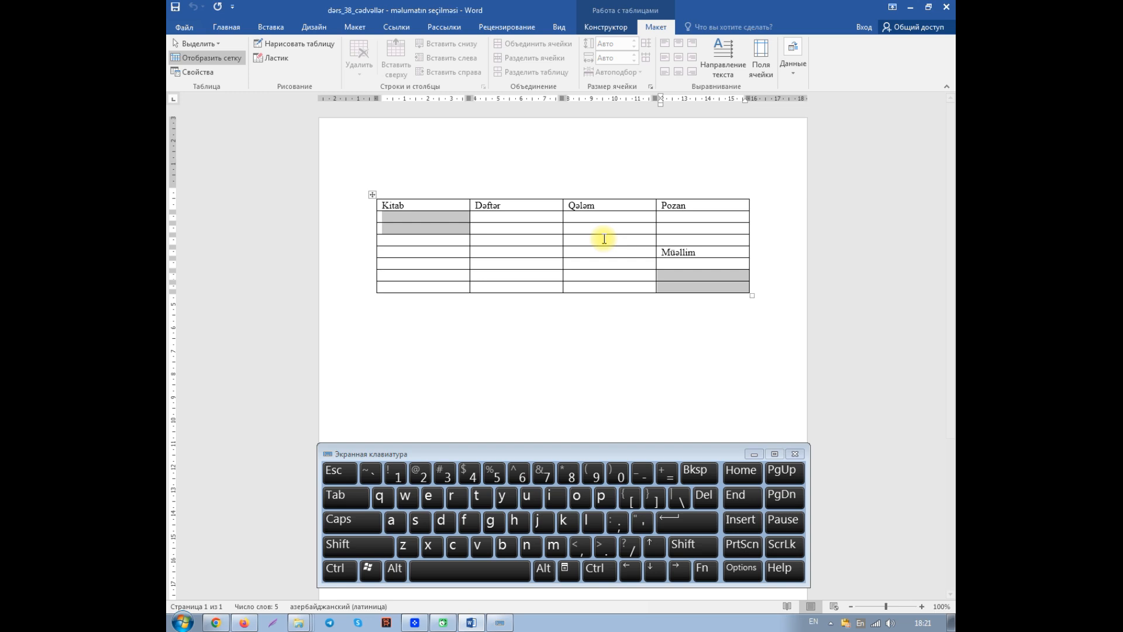
left_click(513, 243)
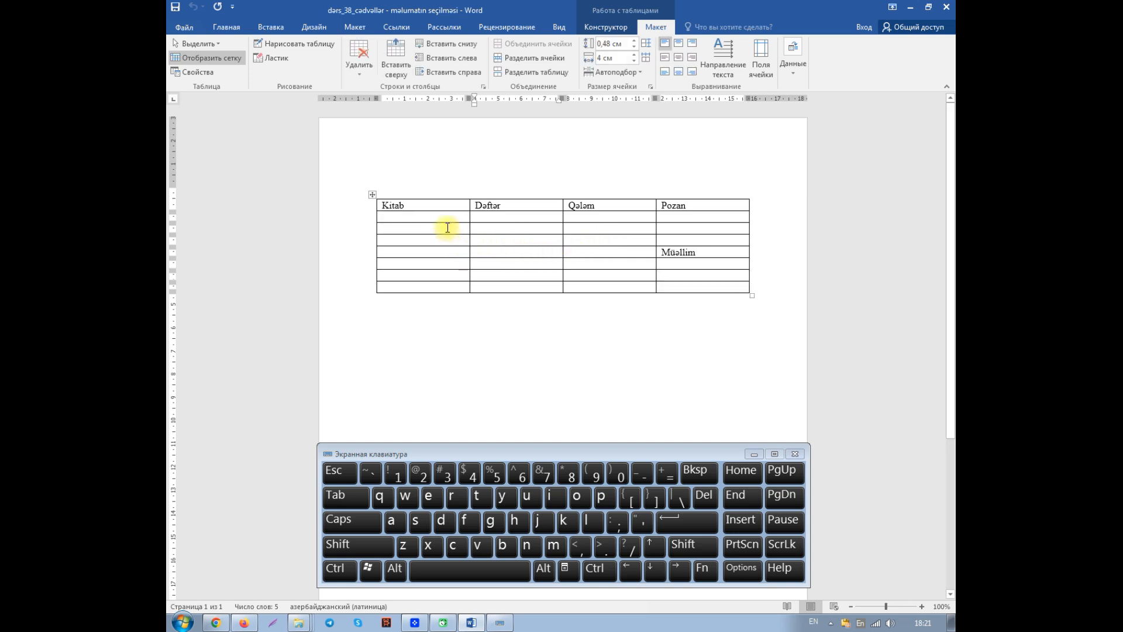
Step: Place the cursor after the Kitab heading and extend the selection cell by cell across the header row to Pozan
left_click(422, 207)
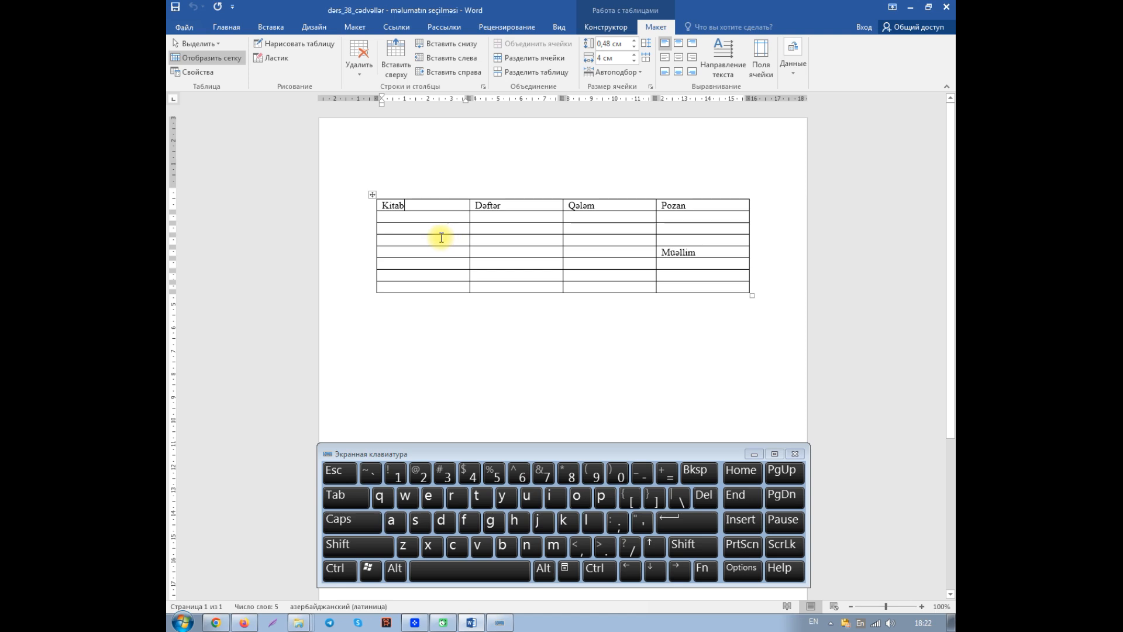
left_click(383, 197)
left_click(383, 203)
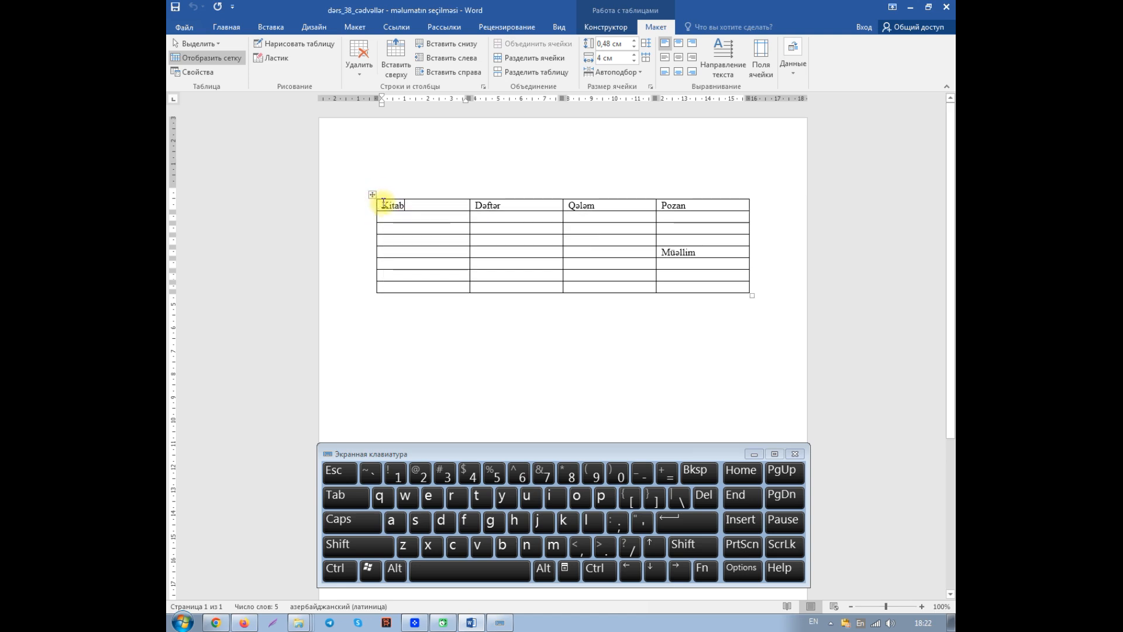
left_click(383, 203)
left_click(416, 204)
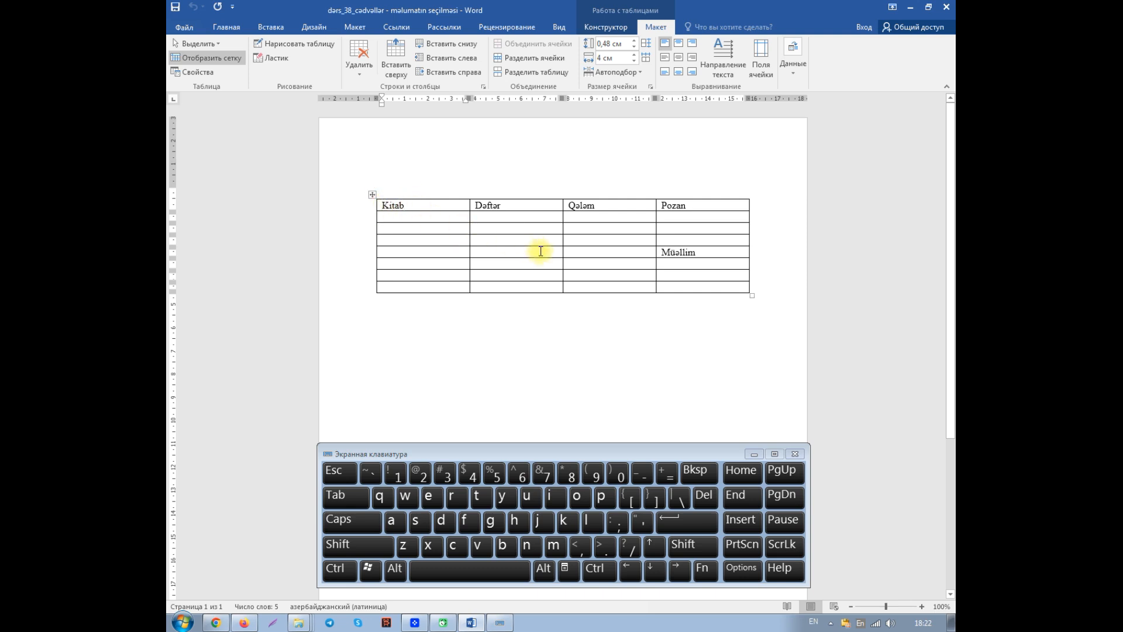
key("shift")
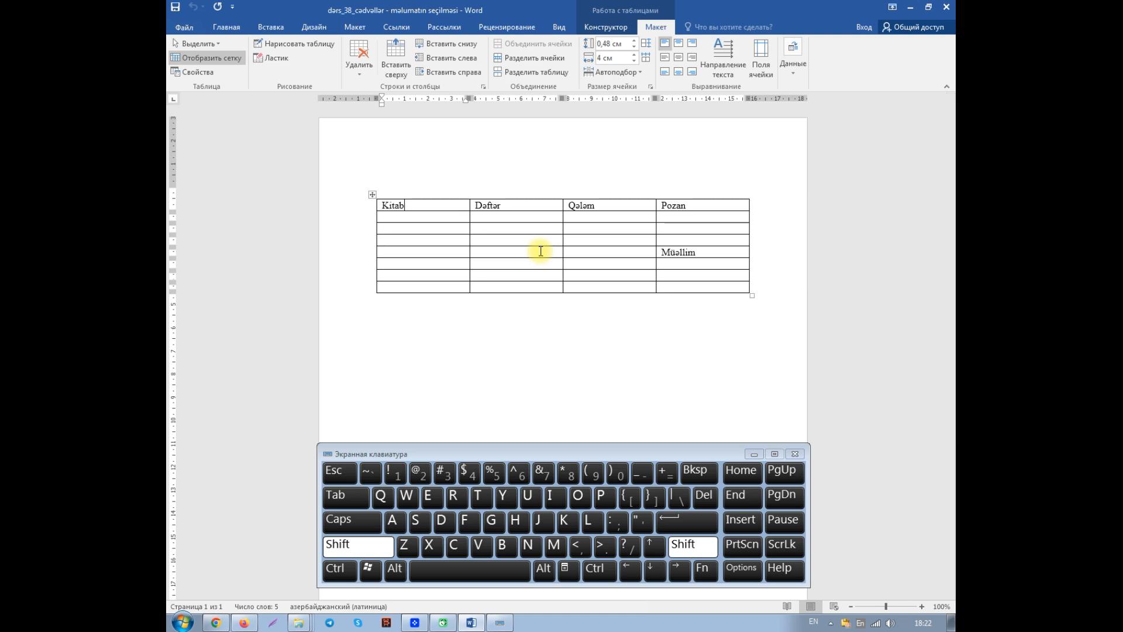
left_click(680, 571)
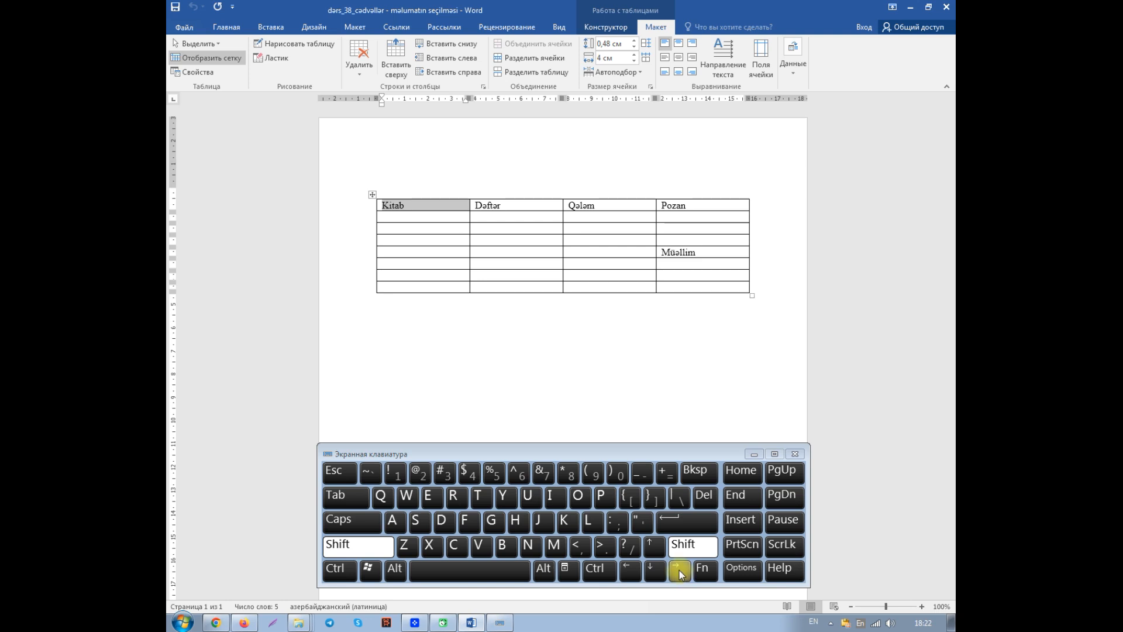
left_click(680, 570)
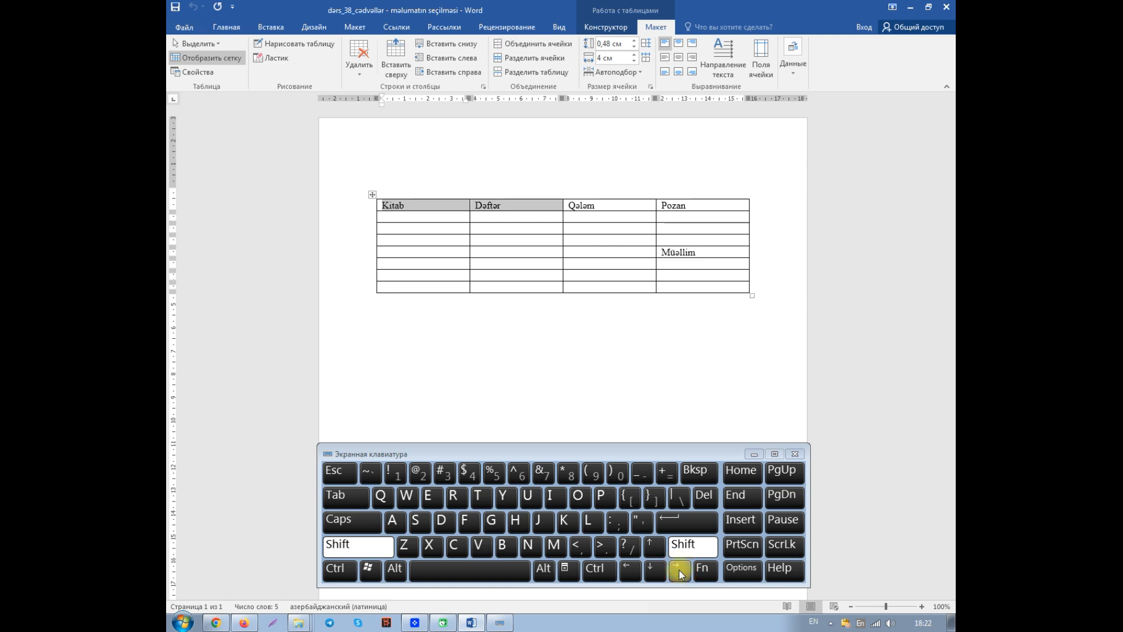
left_click(680, 571)
left_click(680, 570)
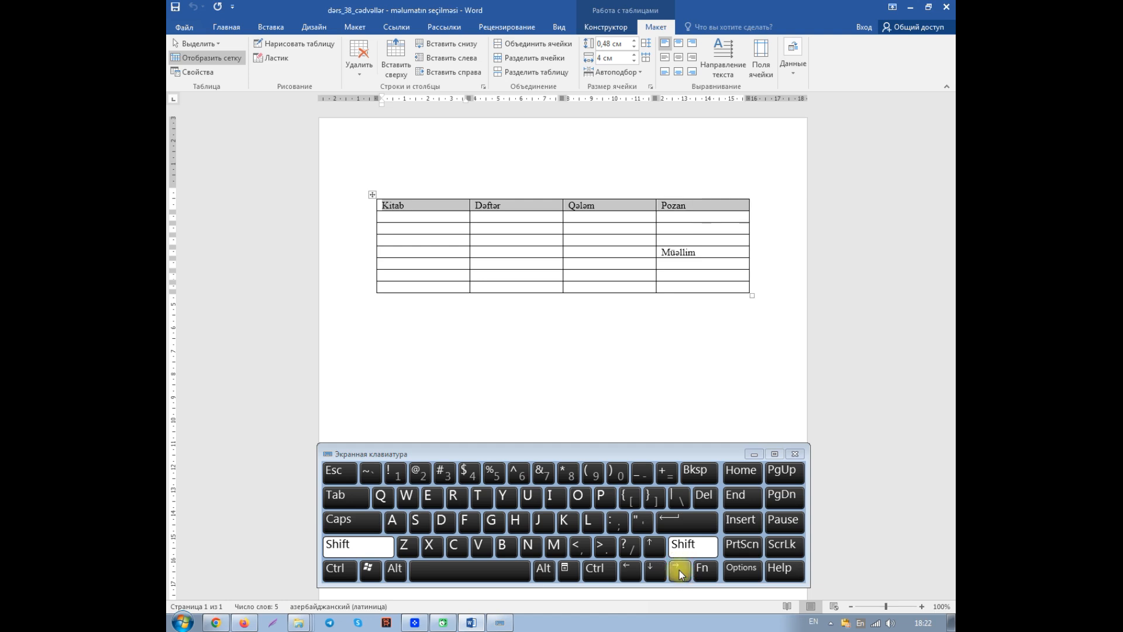
Step: Place the cursor before the Kitab heading, extend the selection letter by letter until the whole cell is selected, and clear it
left_click(408, 206)
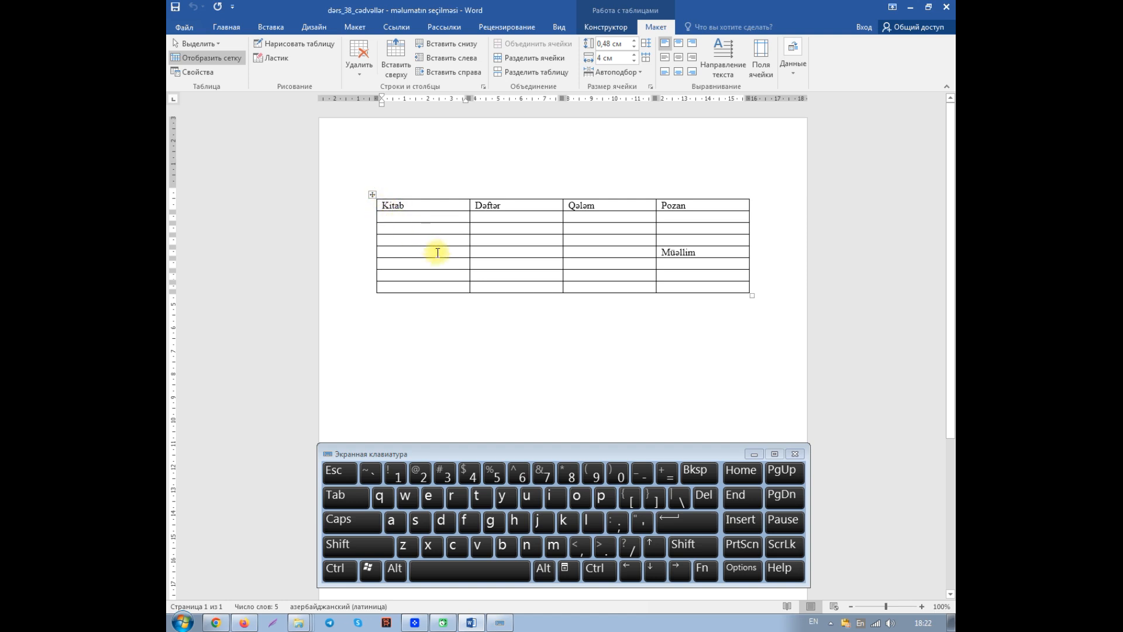
key("shift")
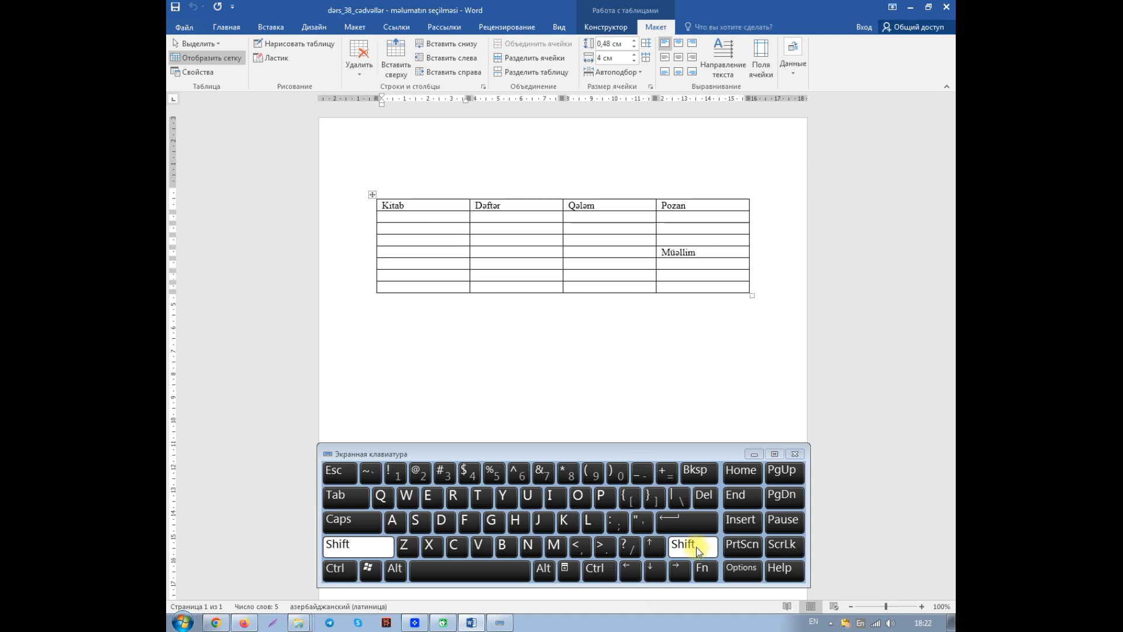
left_click(680, 570)
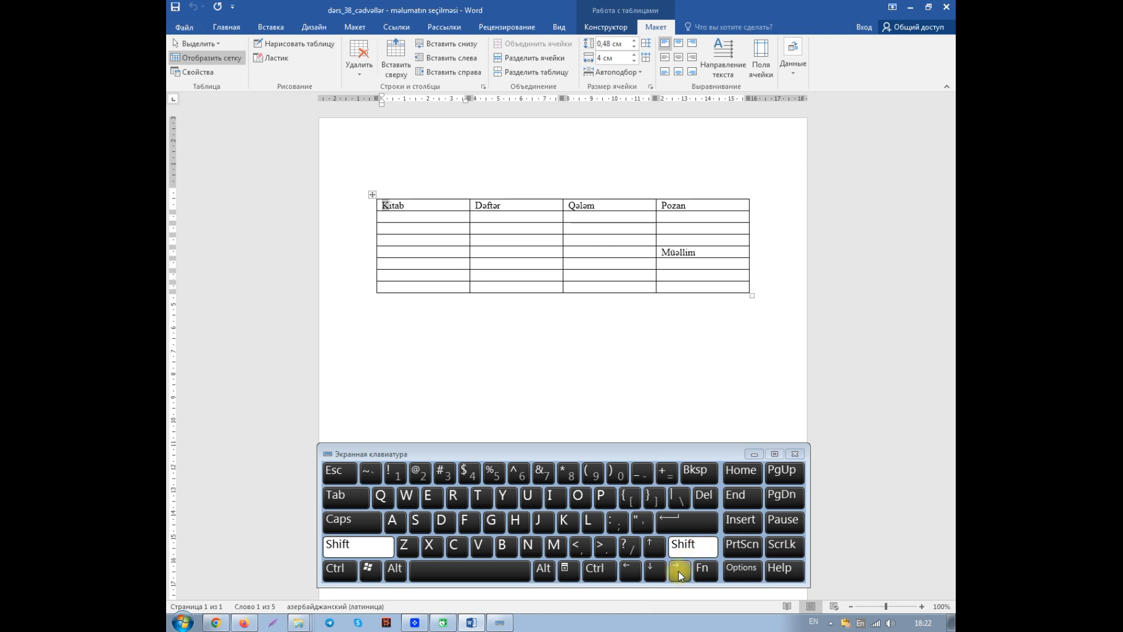
left_click(680, 570)
left_click(679, 571)
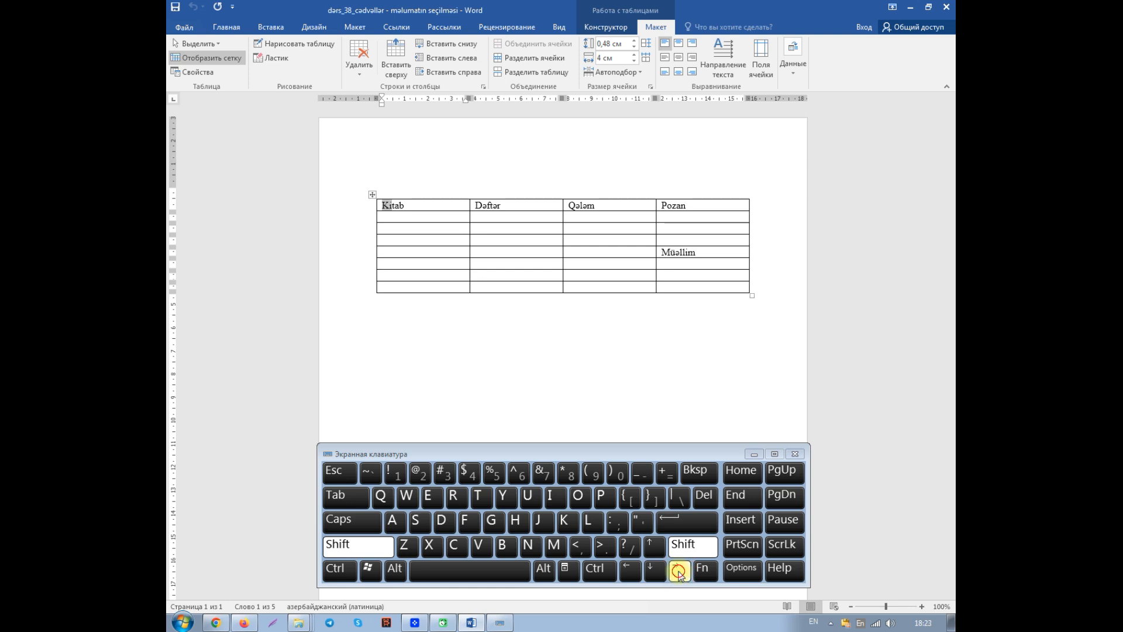
left_click(680, 571)
left_click(679, 571)
left_click(679, 571)
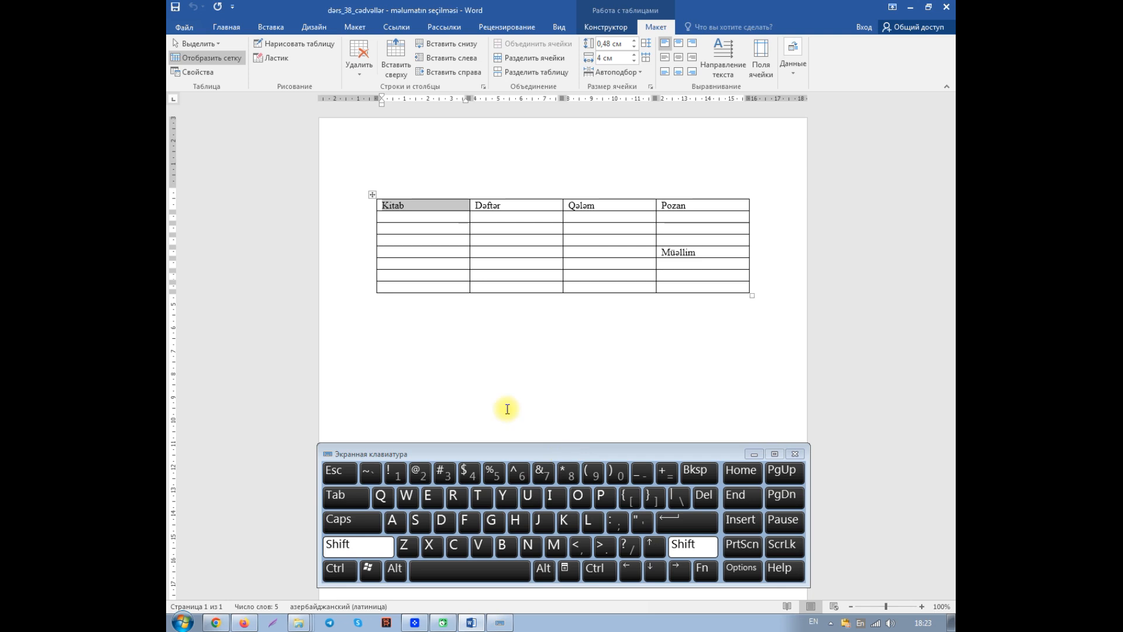
left_click(409, 206)
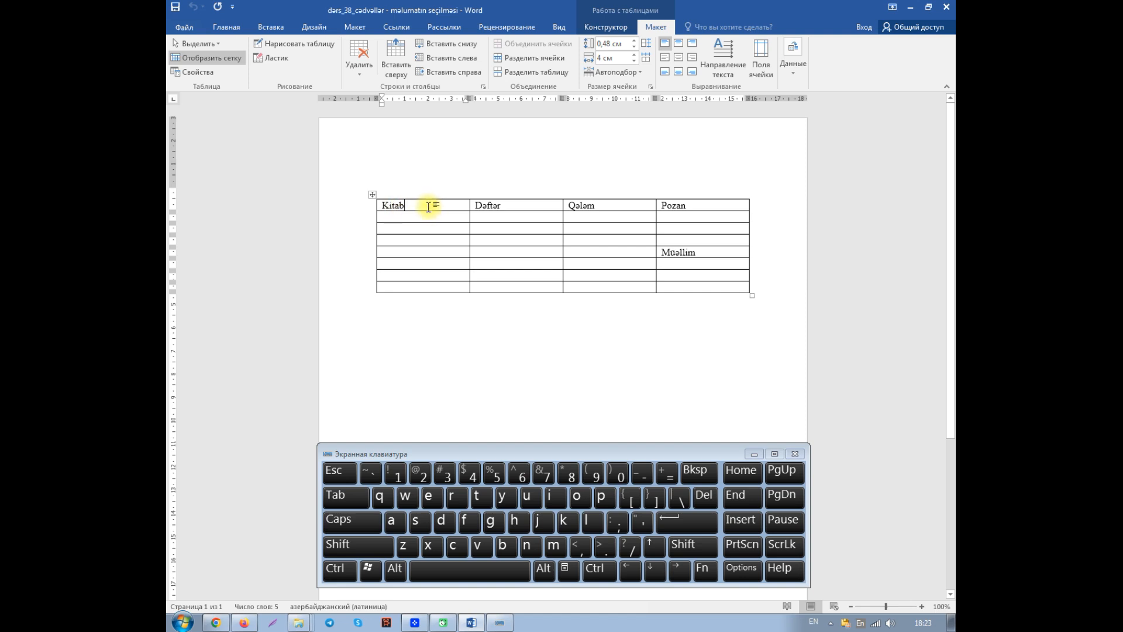
Step: Select the table's header row from the page margin and make its text bold and red
left_click(357, 212)
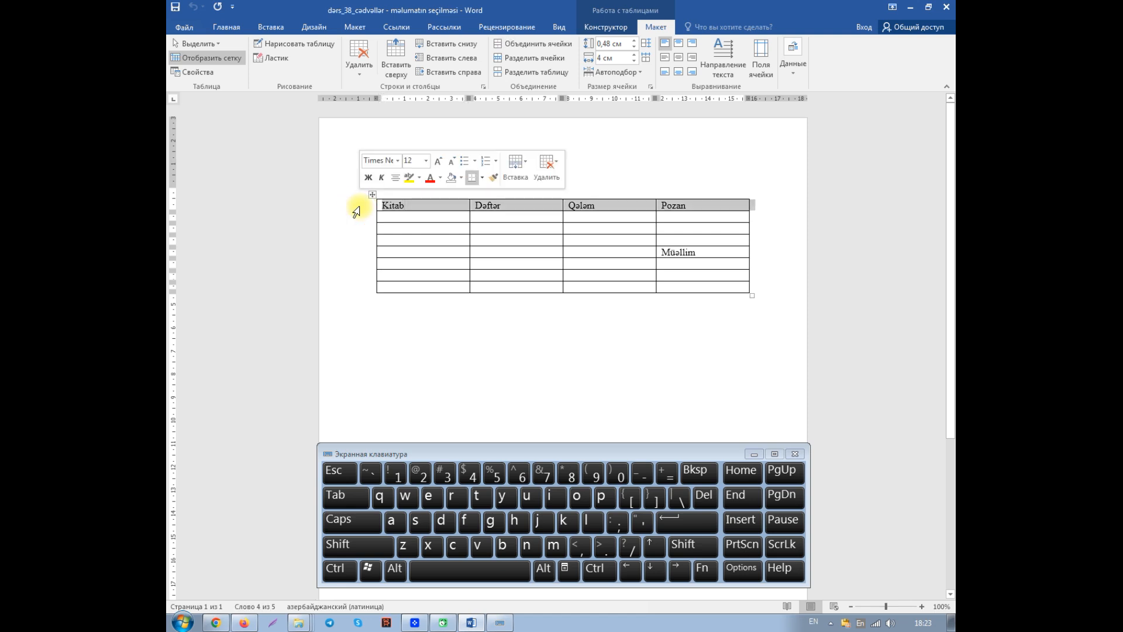
left_click(227, 29)
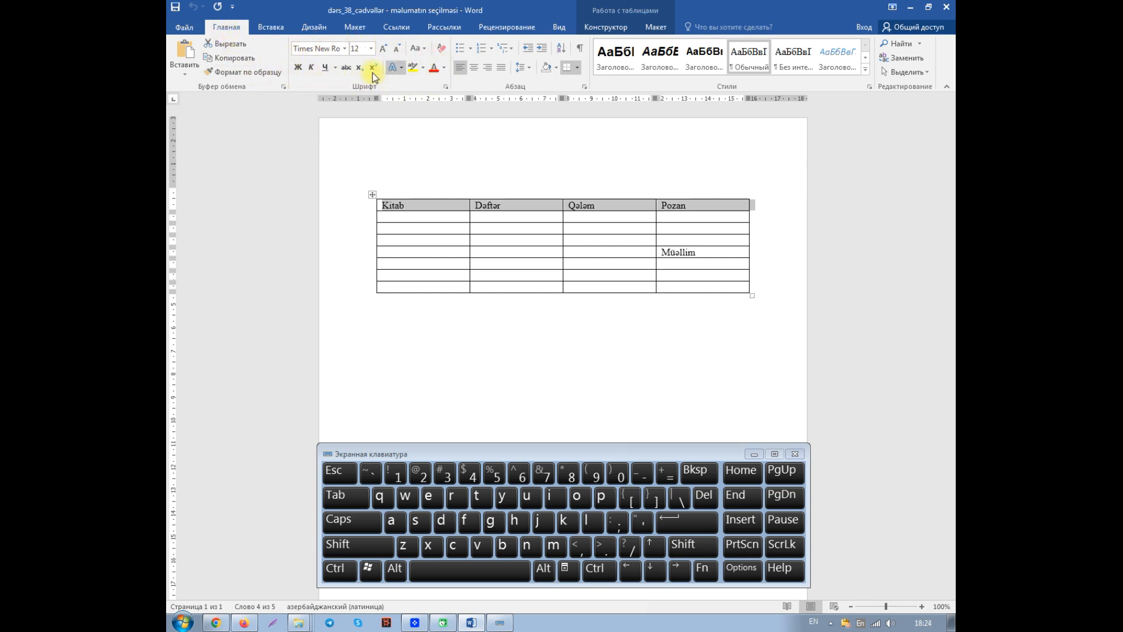
left_click(656, 27)
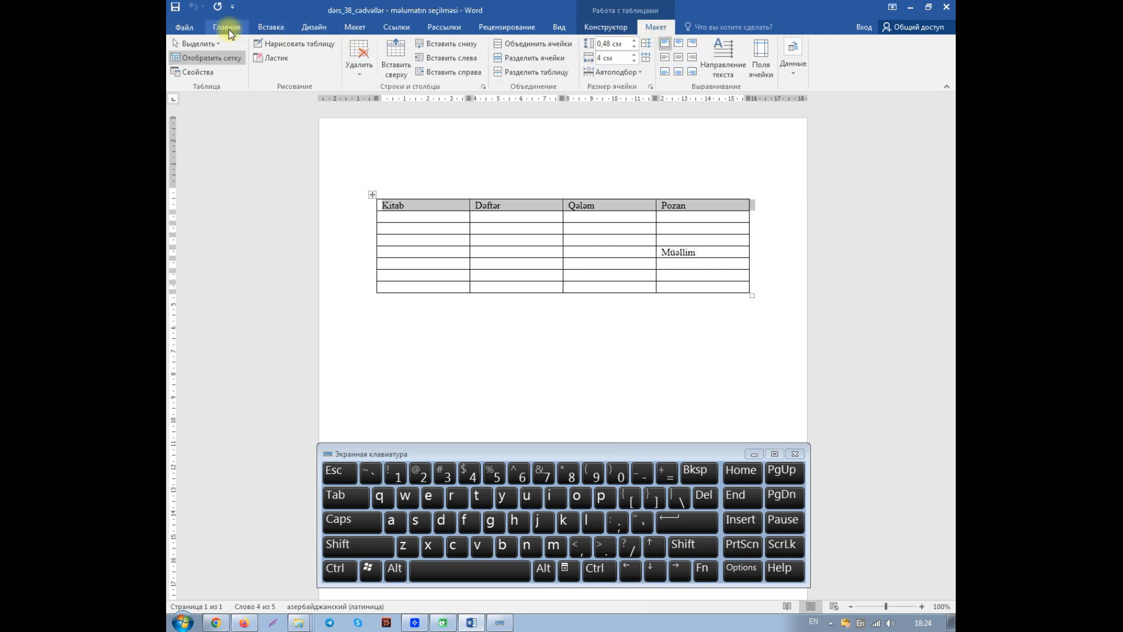
right_click(417, 203)
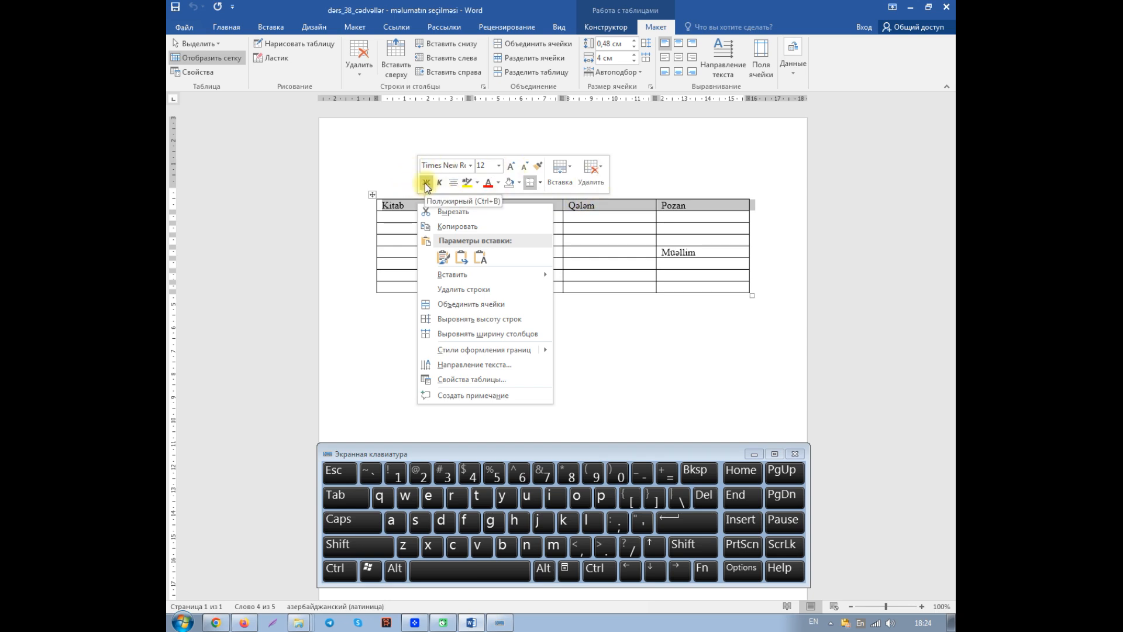
left_click(425, 185)
left_click(488, 186)
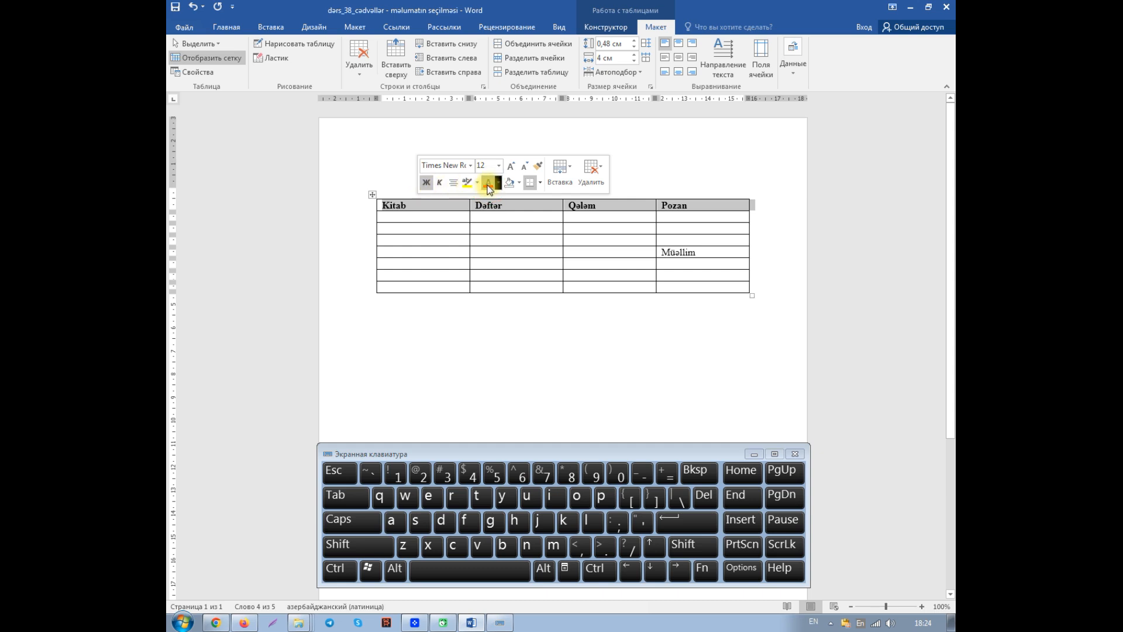
Step: Centre the header row text, set its font size to 16, and deselect the row
left_click(455, 182)
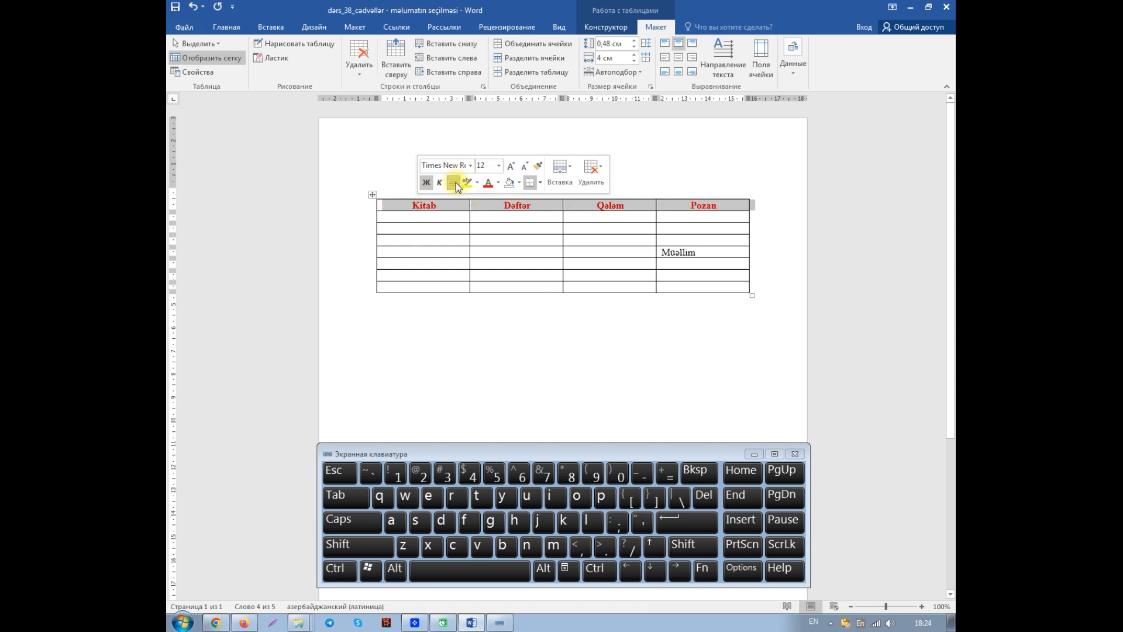
left_click(499, 166)
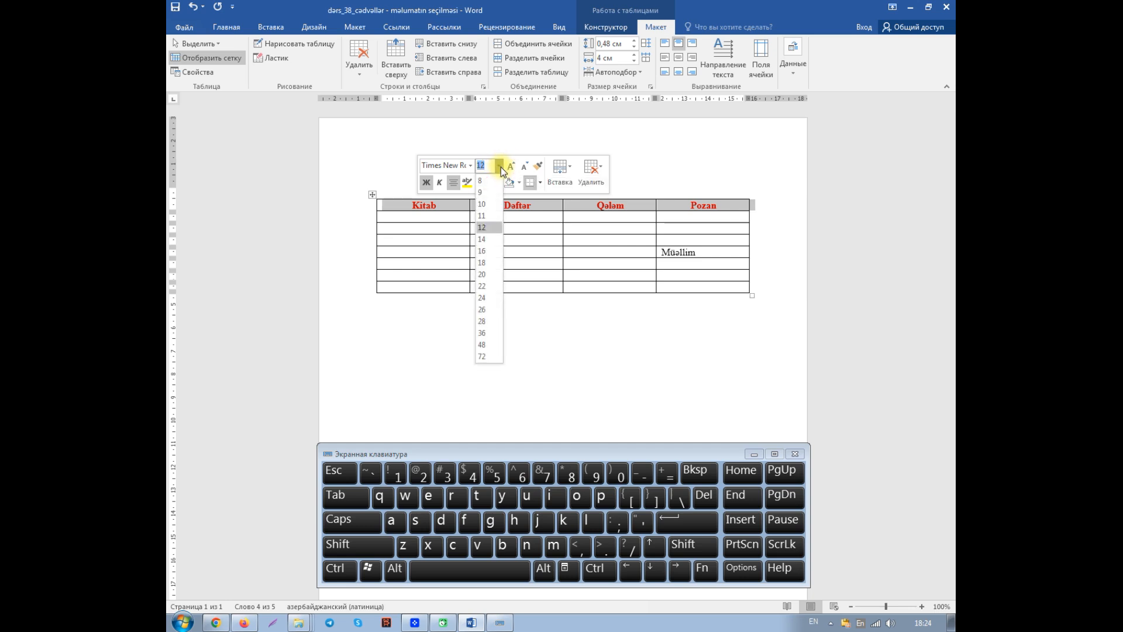
left_click(481, 252)
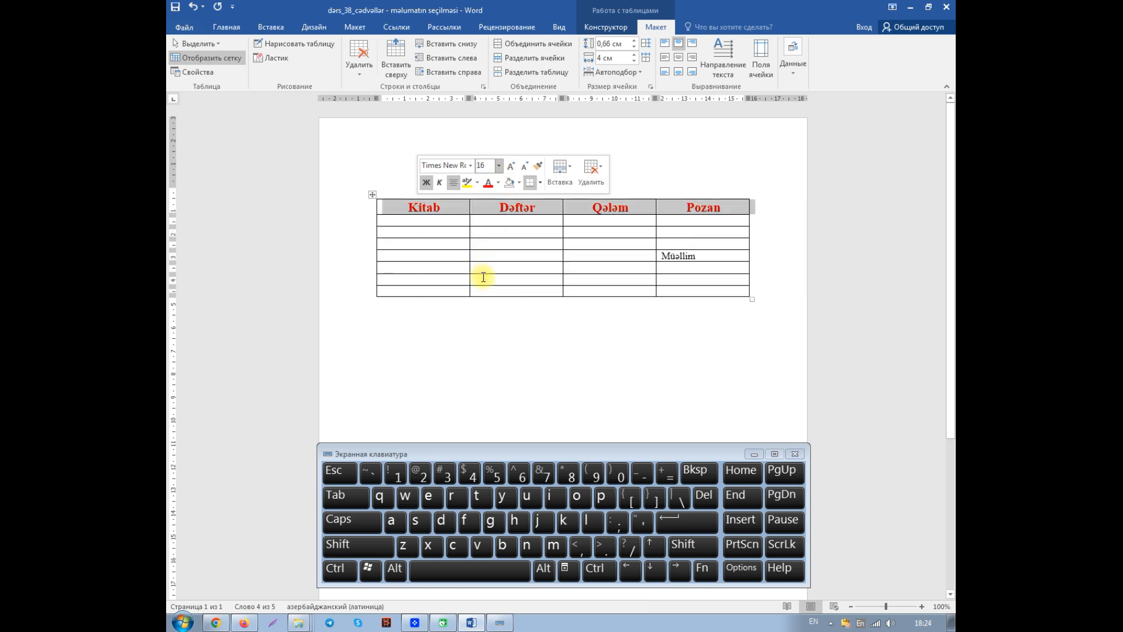
left_click(523, 235)
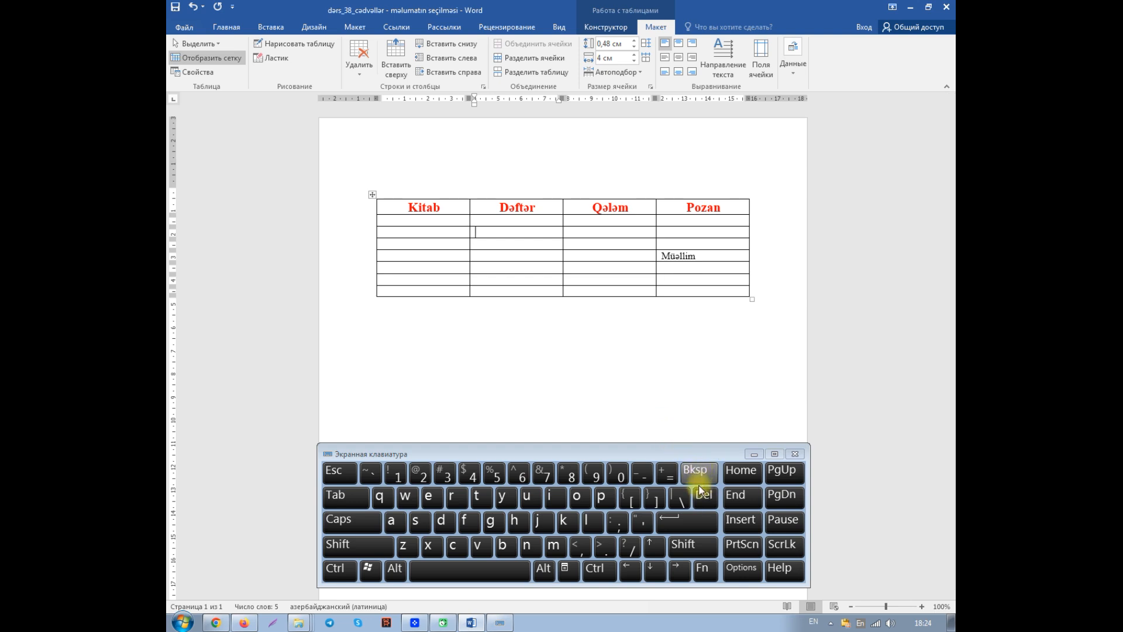
Step: Switch the keyboard layout to Azerbaijani and enter "kitab" on the line below the table
left_click(409, 332)
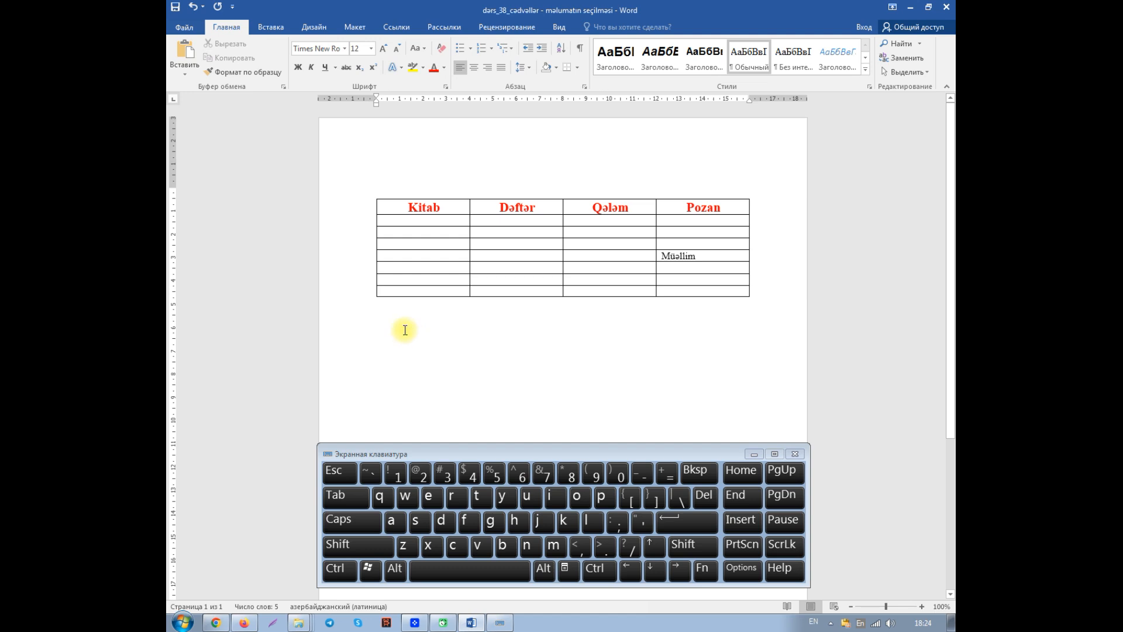
left_click(693, 469)
key("alt+shift")
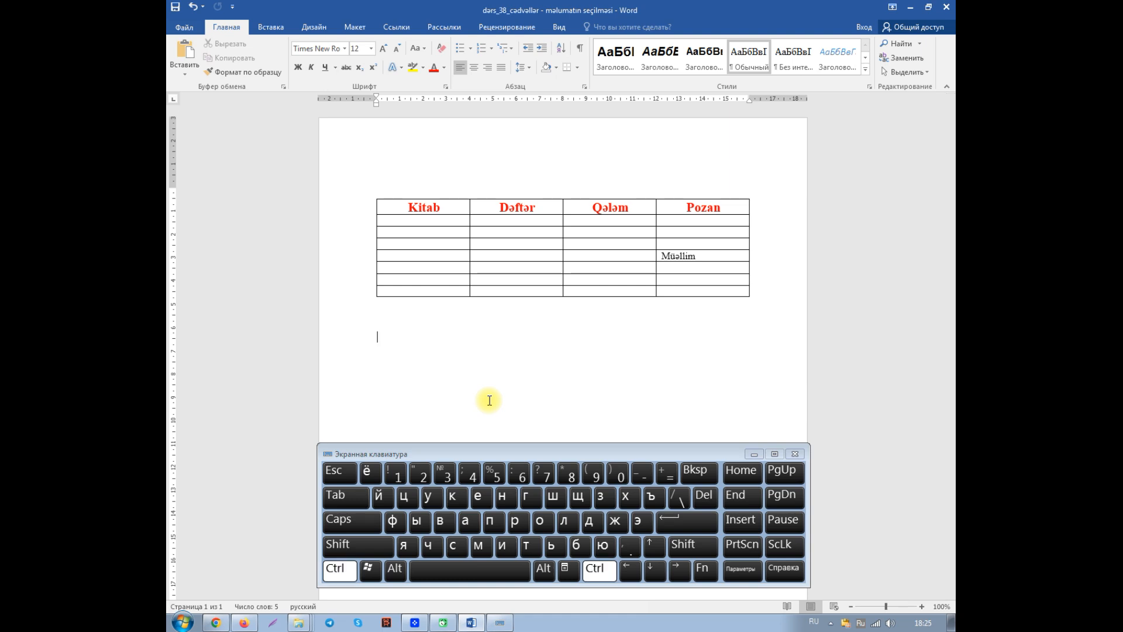
key("ctrl+shift")
type("kitab")
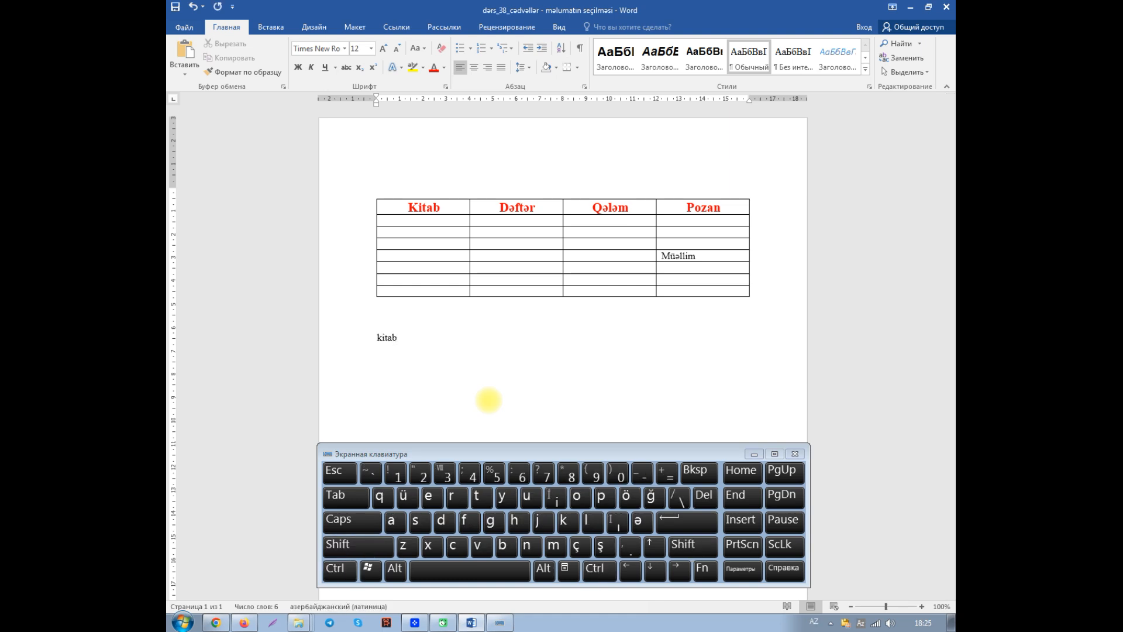
Step: Select the kitab line below the table, delete it, undo the deletion, and delete it again
left_click(357, 342)
left_click(695, 471)
left_click(193, 7)
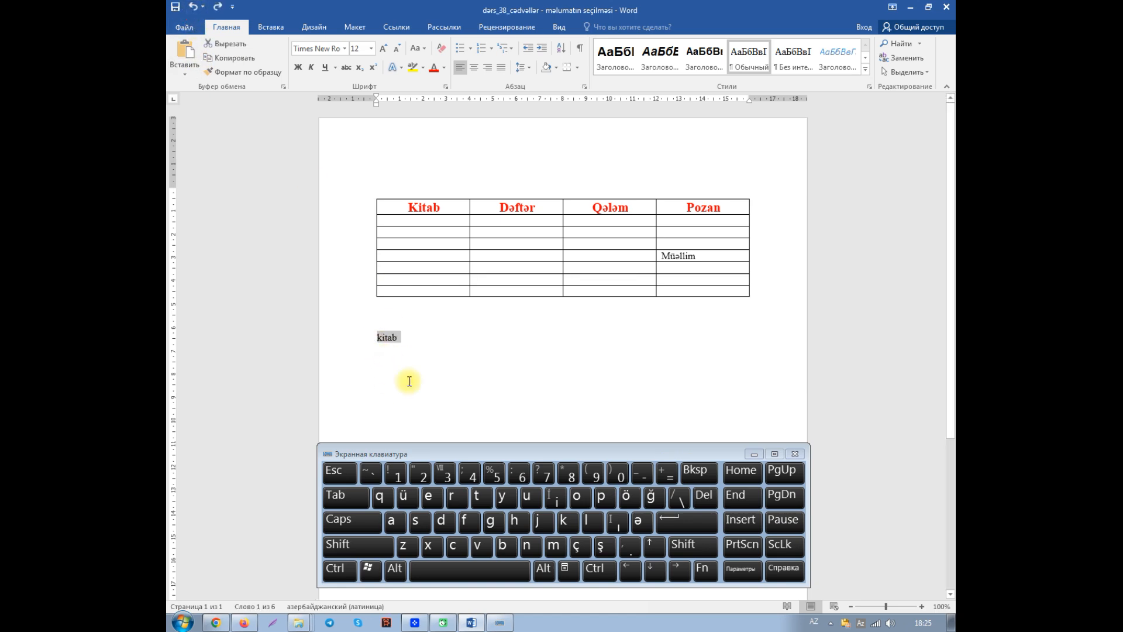
left_click(706, 498)
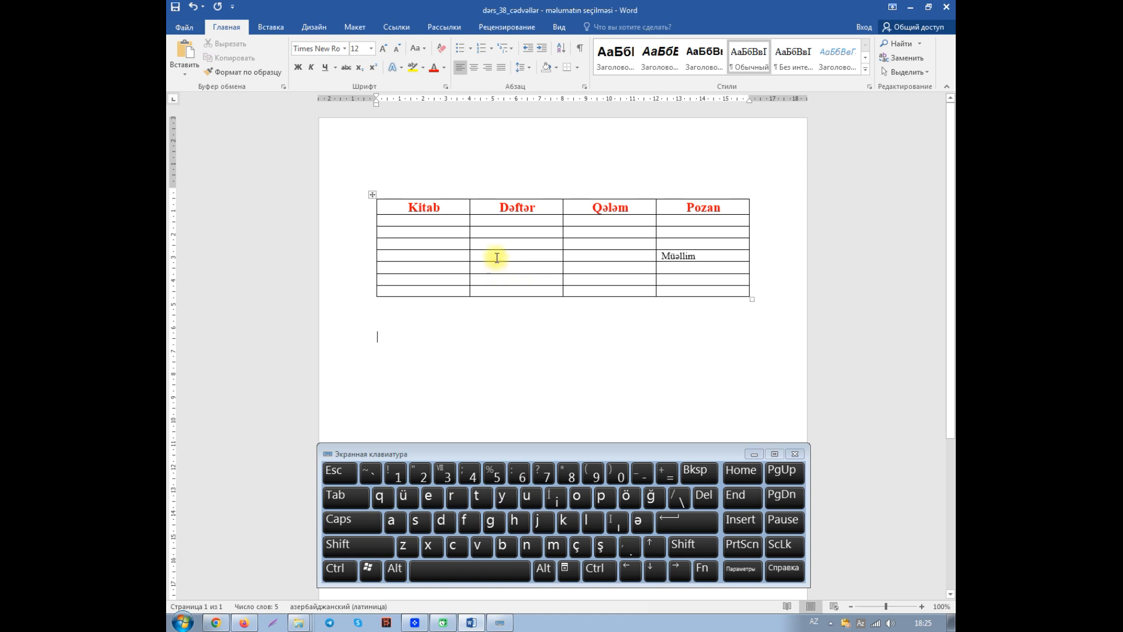
Step: Enter "direktor" in the fourth-row Dəftər cell and "şagird" in the sixth-row Qələm cell
left_click(488, 242)
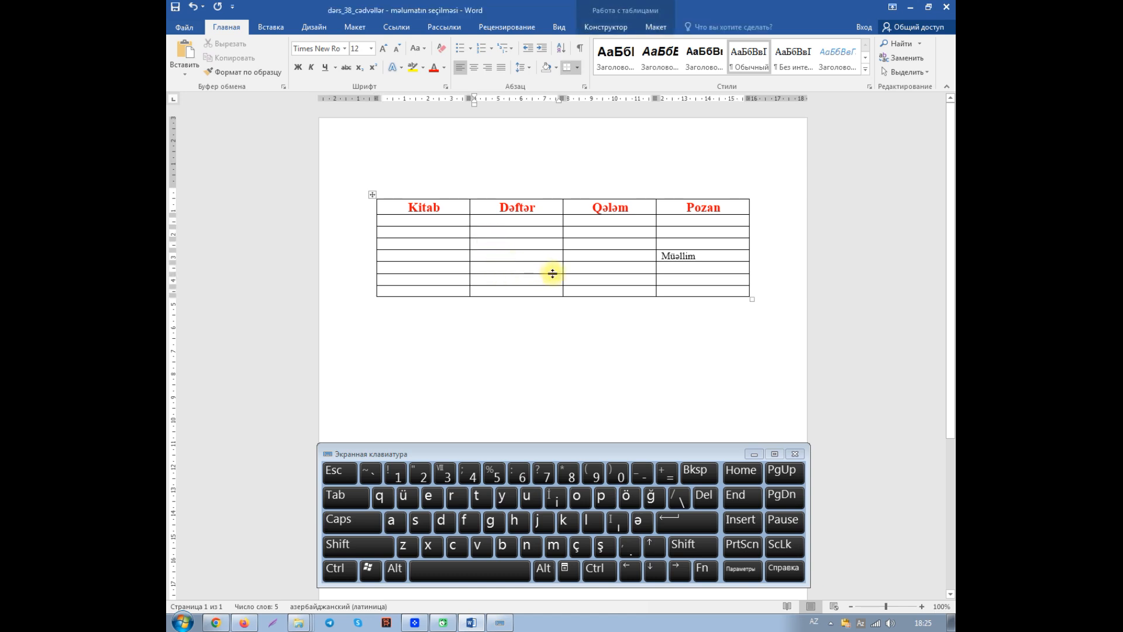
type("direktor")
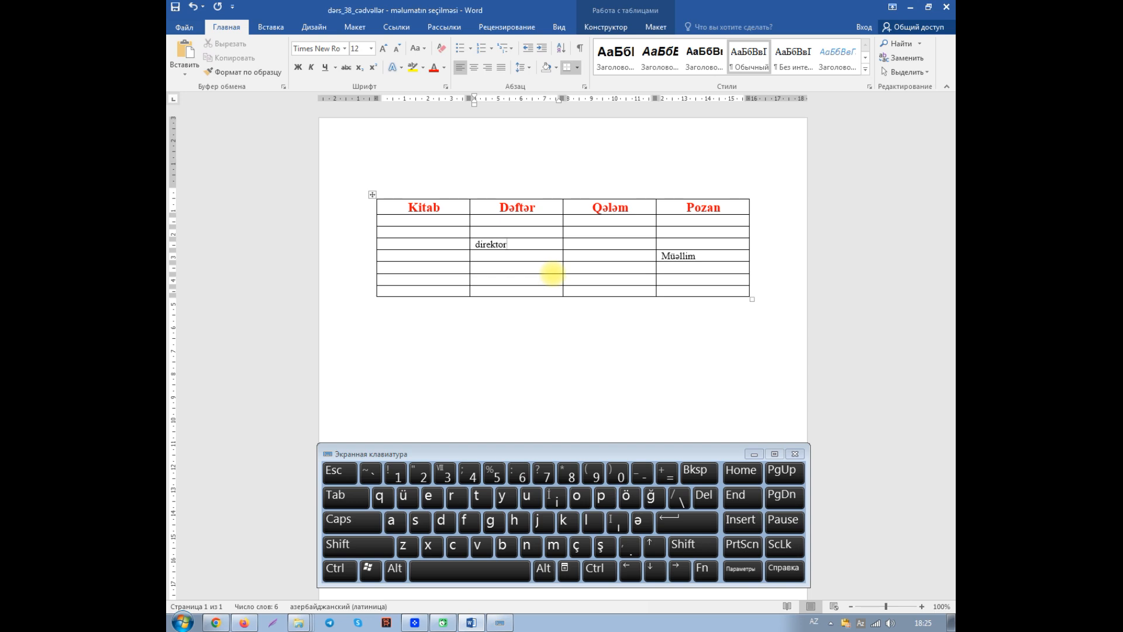
left_click(580, 268)
type("şag")
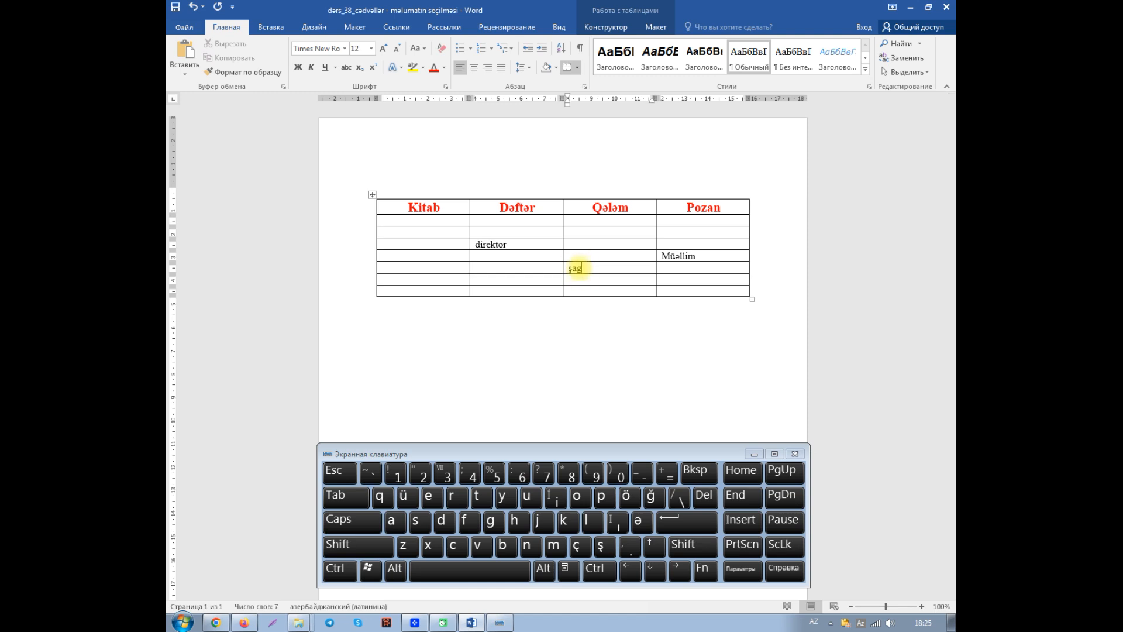
type("ird")
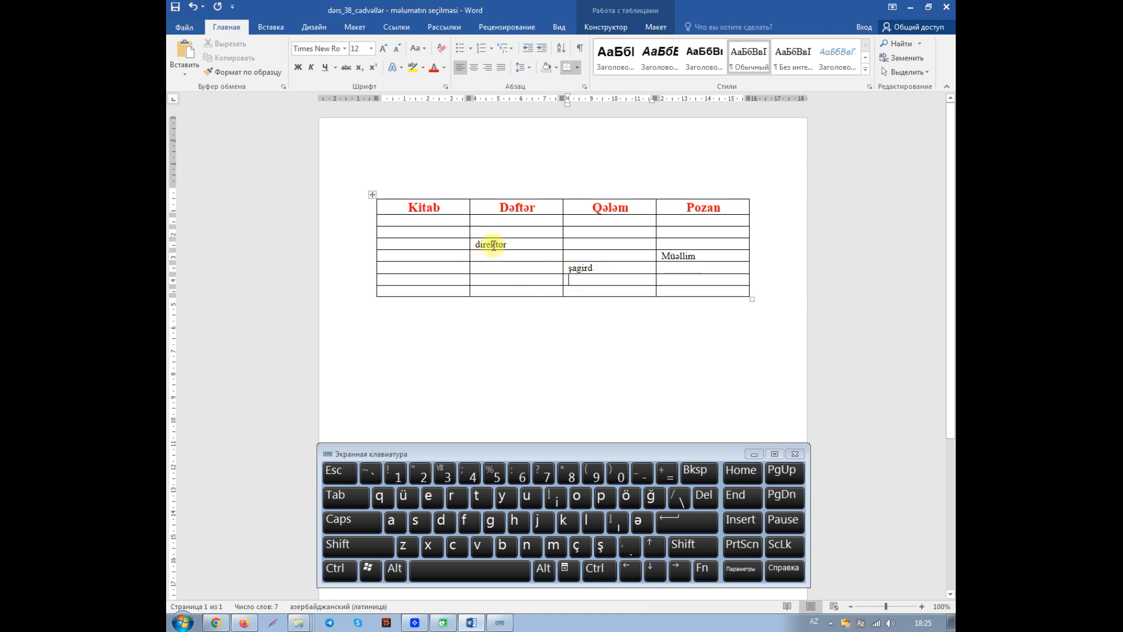
left_click(561, 282)
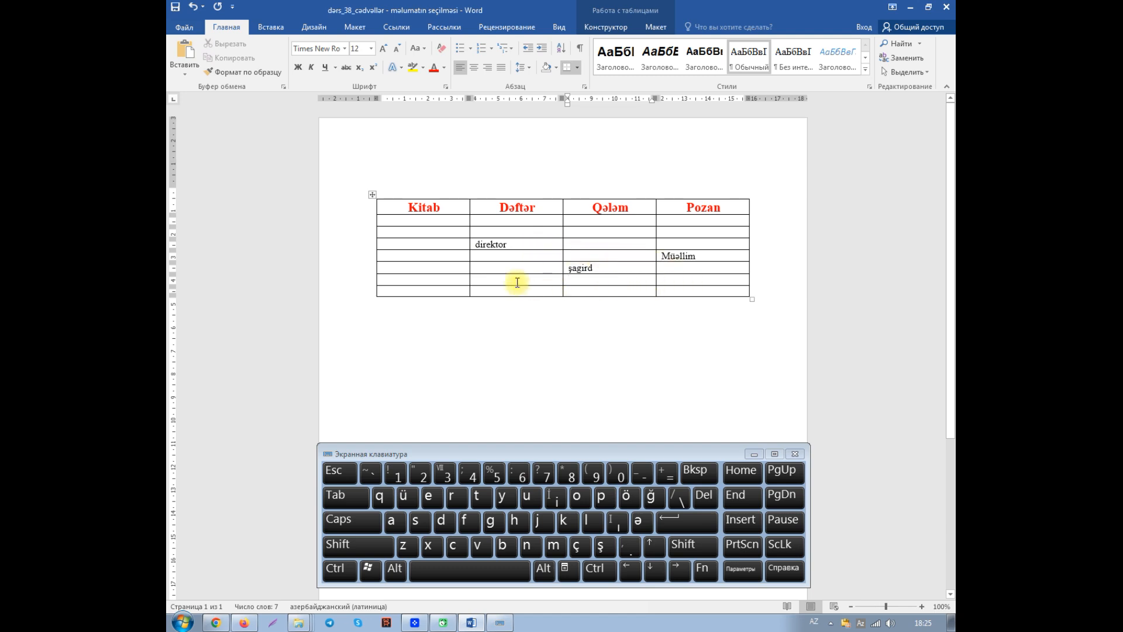
Step: Select the fourth to sixth table rows, clear only their contents, and undo the clearing
left_click_drag(356, 248, 359, 272)
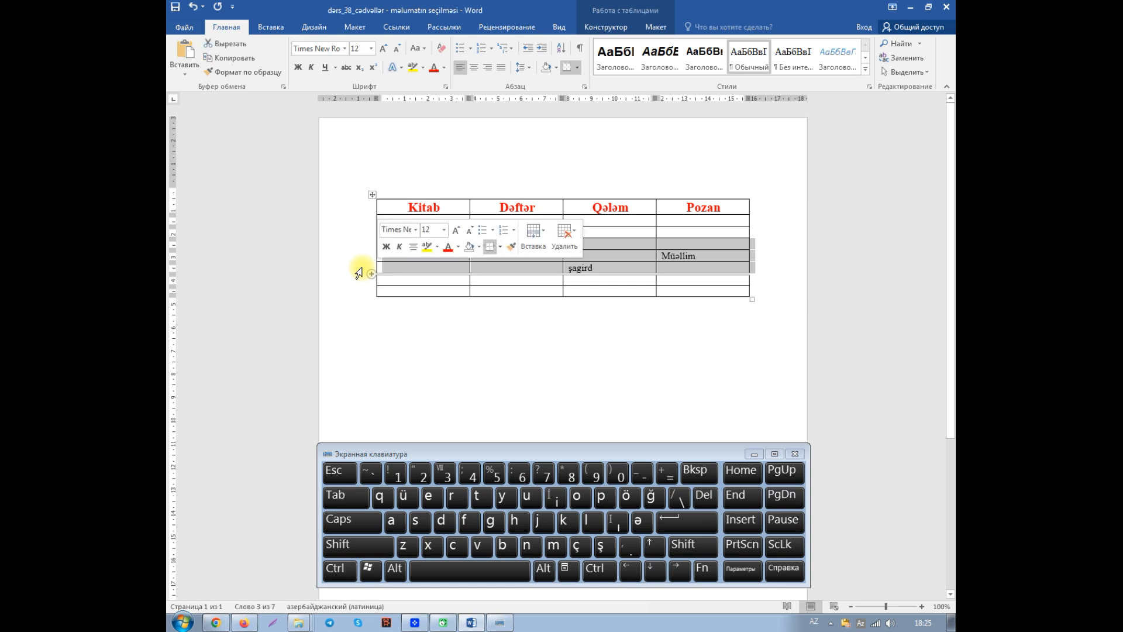
left_click(703, 499)
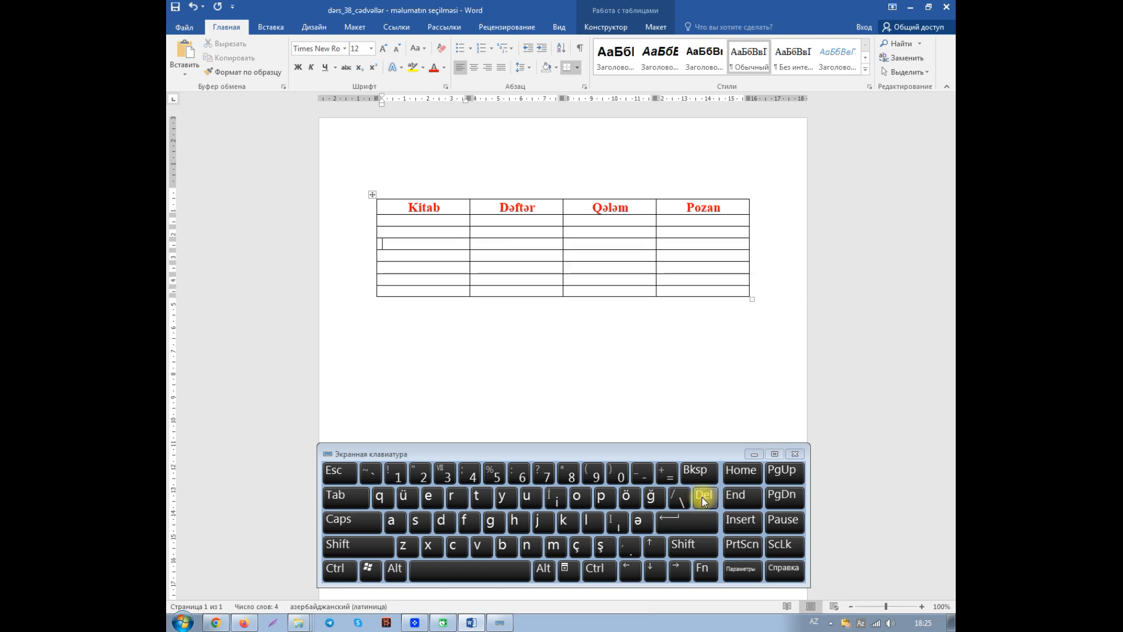
left_click(193, 7)
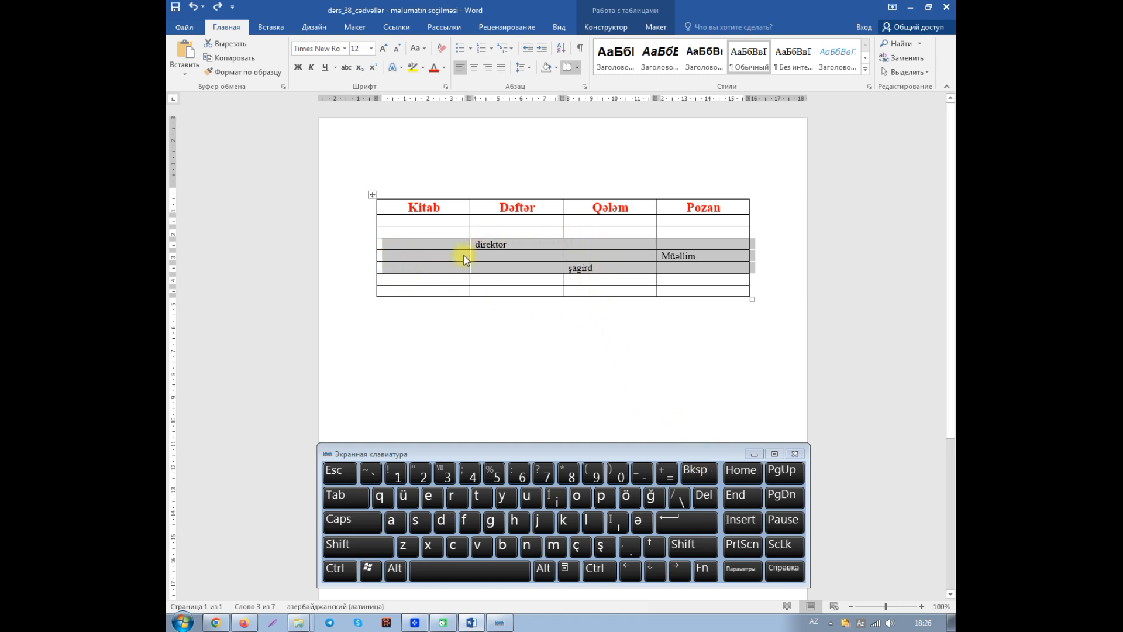
Step: Delete the selected fourth to sixth rows completely, undo the deletion, and clear the selection
left_click(696, 471)
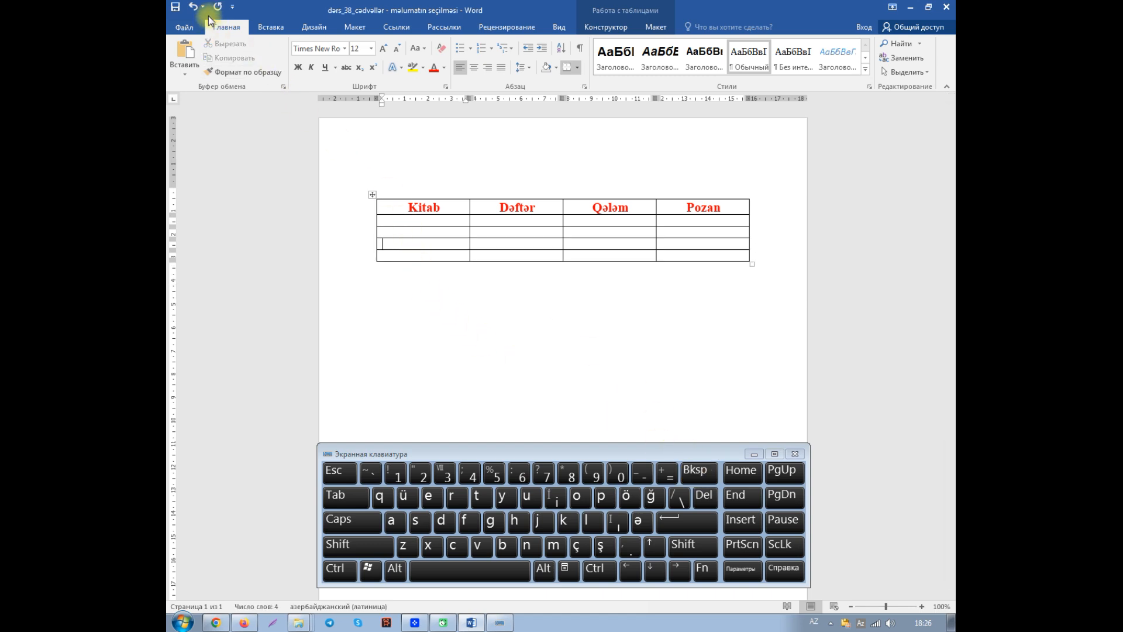
left_click(194, 8)
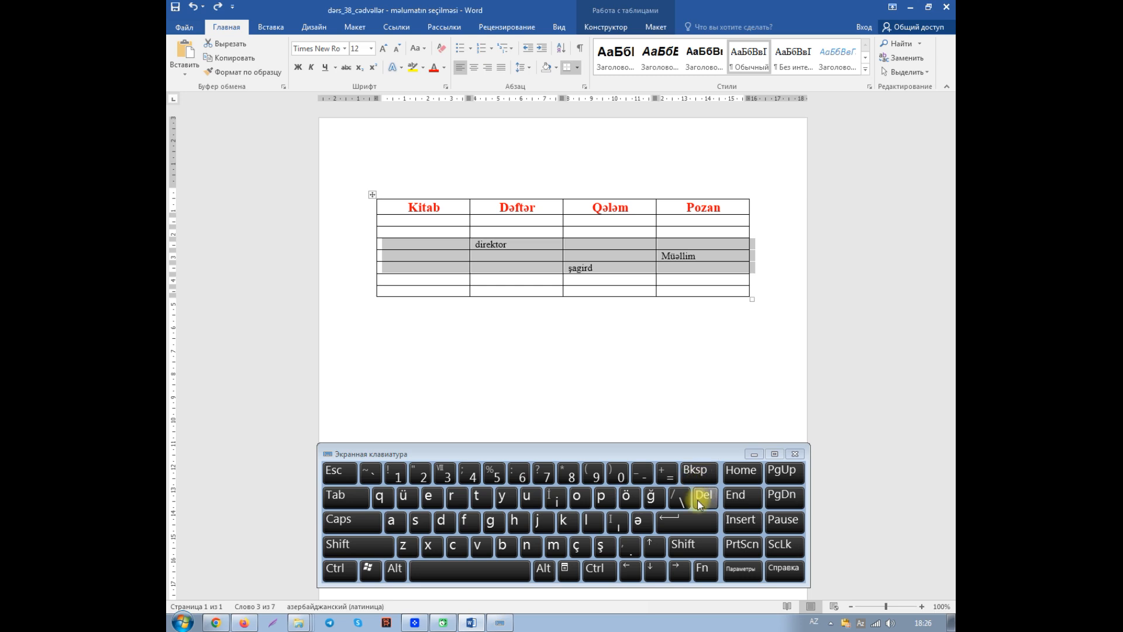
left_click(672, 268)
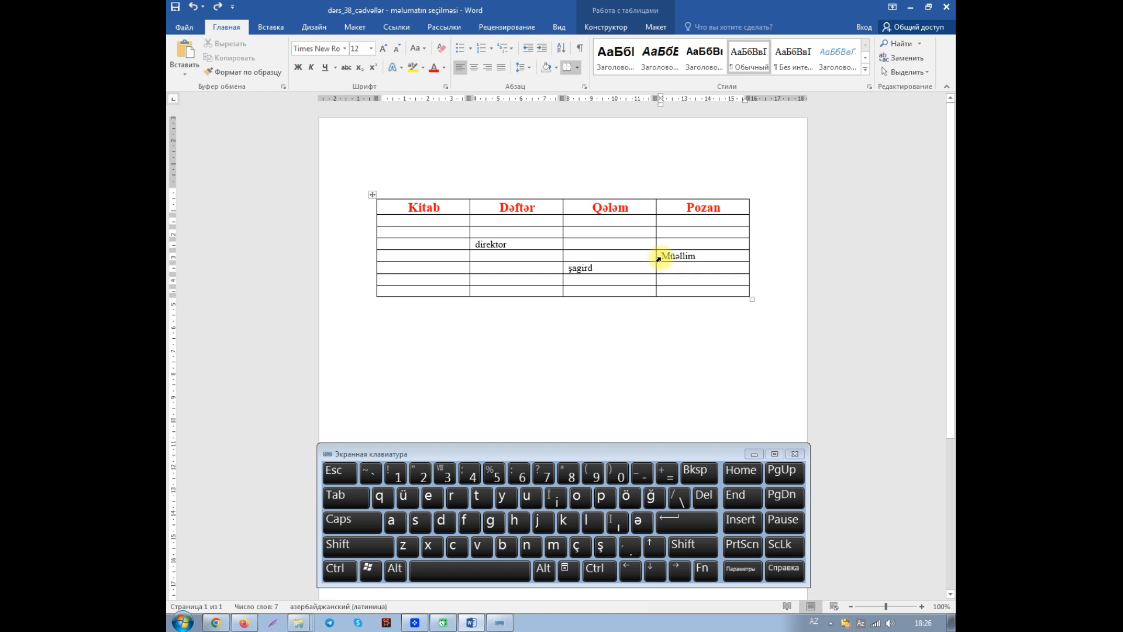
Step: Select the Müəllim cell, clear its contents, and undo the clearing
left_click(658, 259)
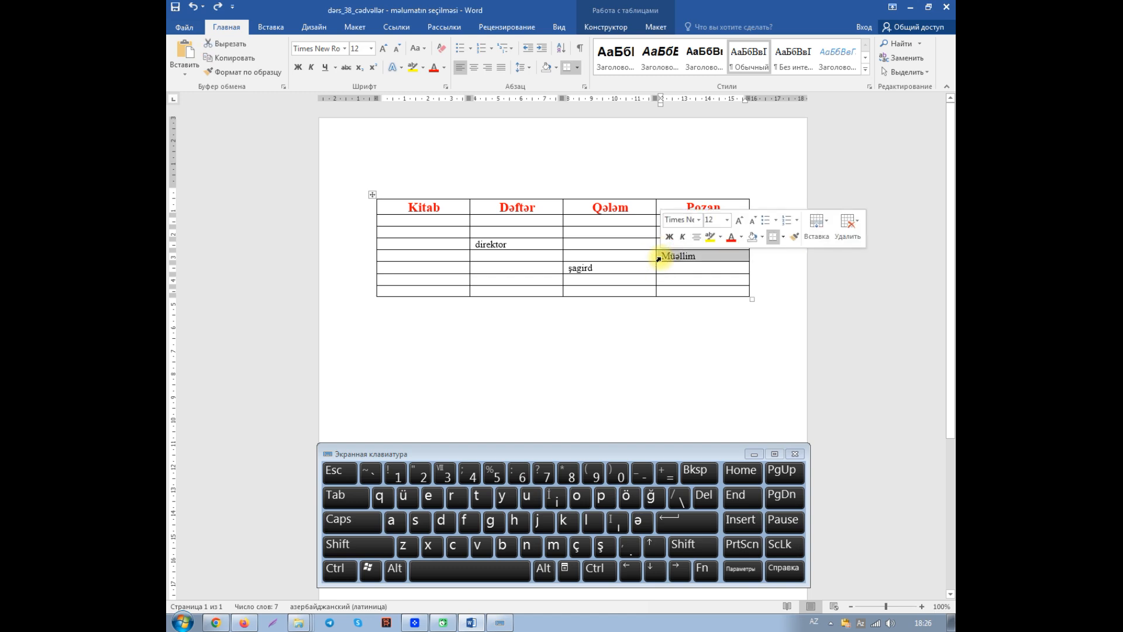
left_click(705, 497)
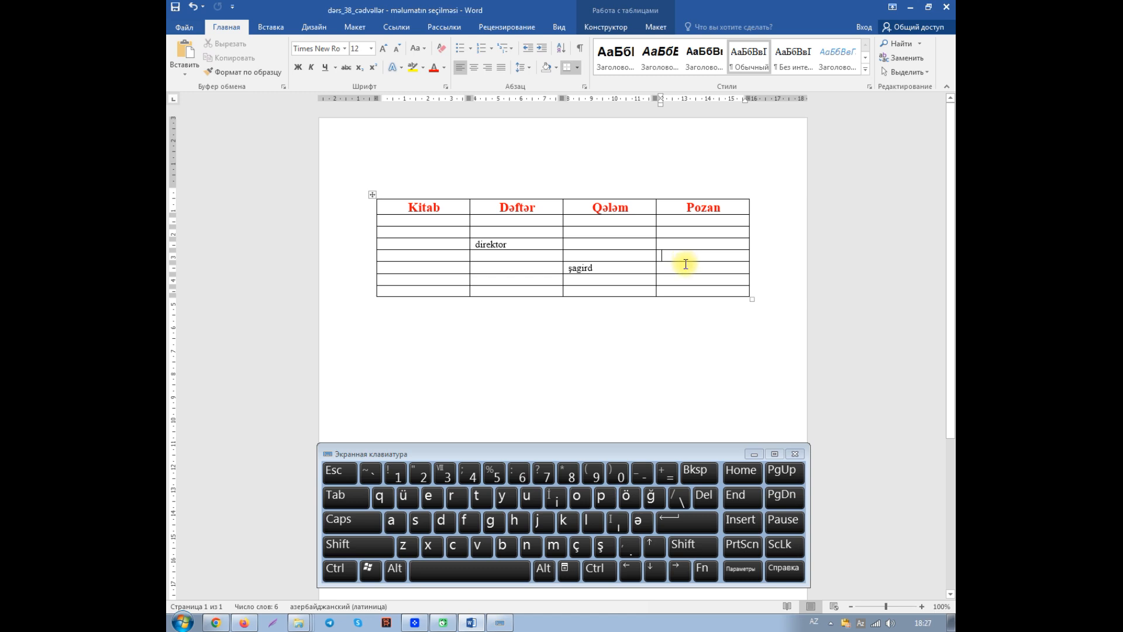
left_click(191, 12)
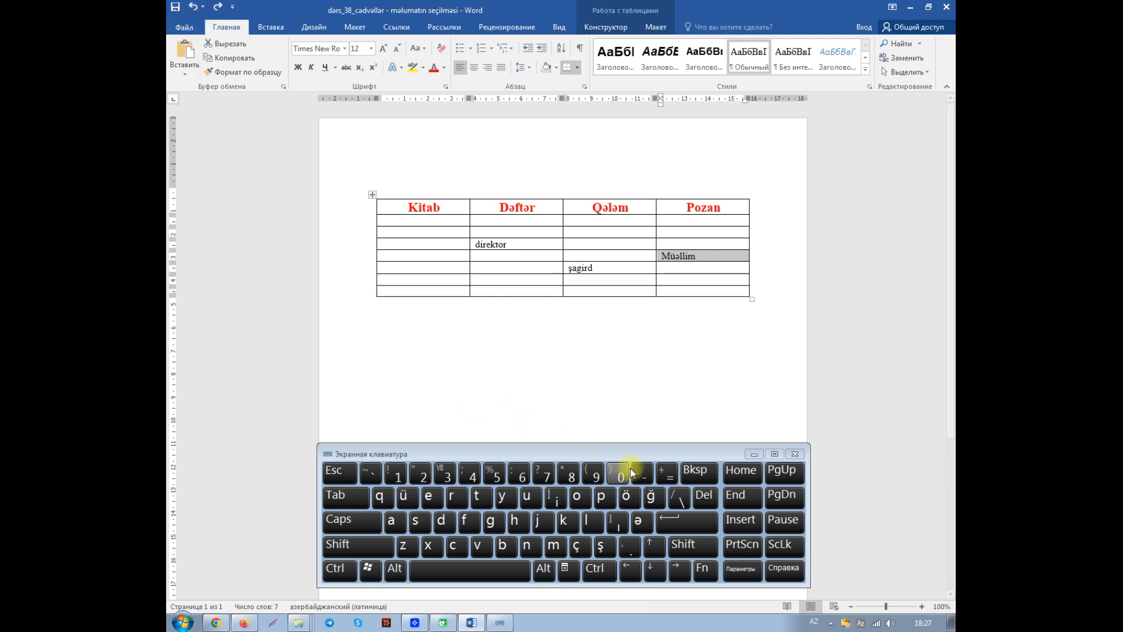
Step: Delete the entire Pozan column through the selected Müəllim cell's delete-cells options, and undo the deletion
left_click(692, 469)
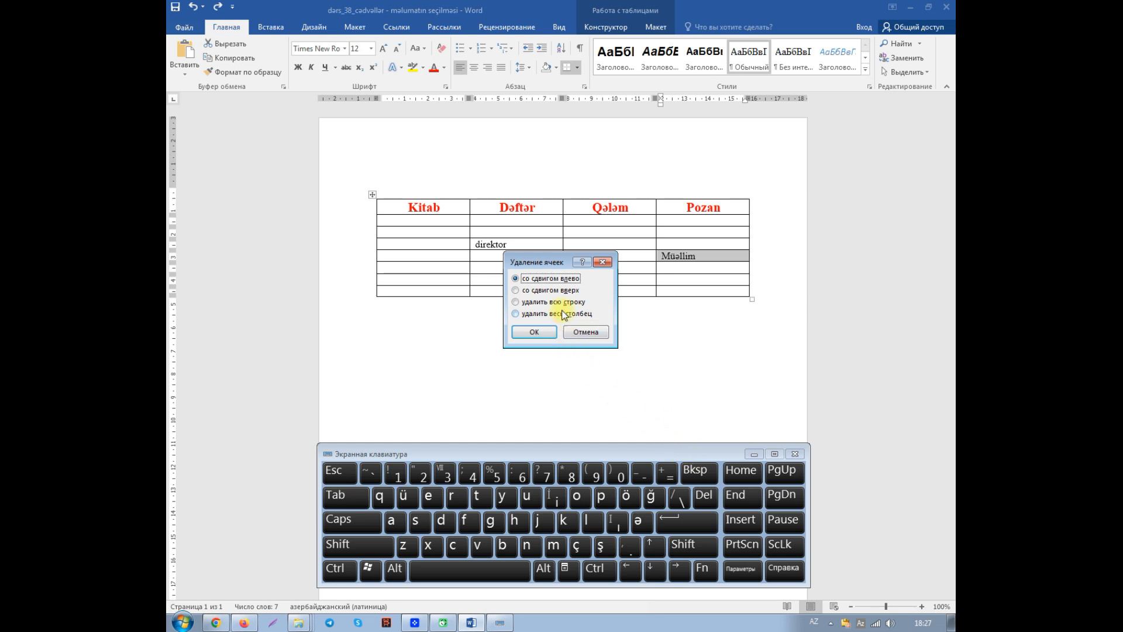
left_click_drag(549, 260, 577, 312)
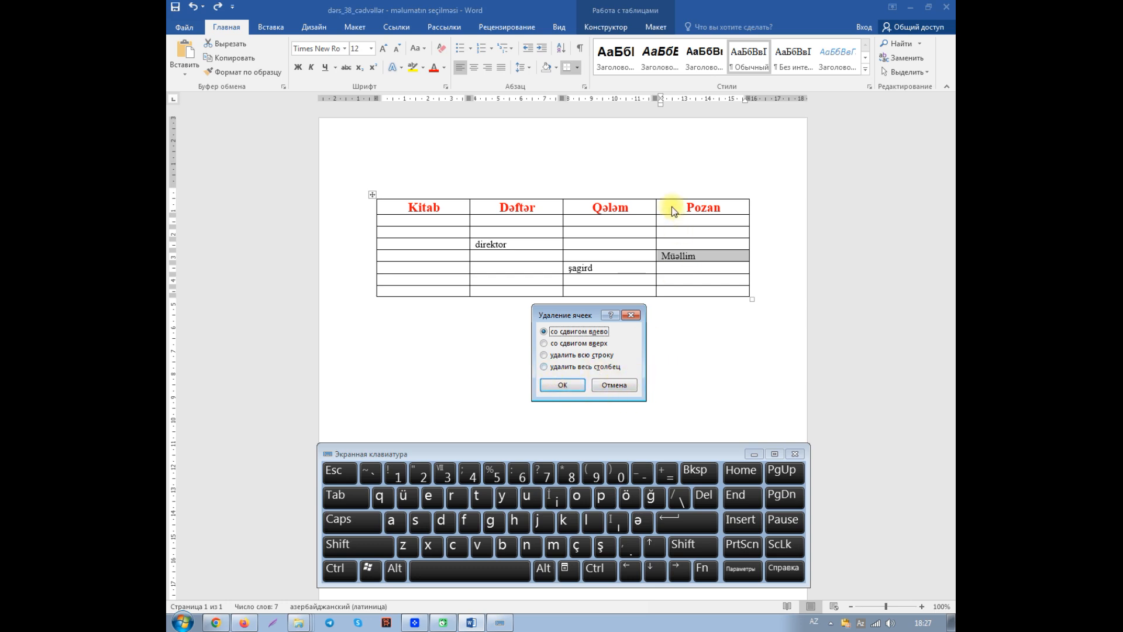
left_click(544, 367)
left_click(564, 385)
left_click(193, 8)
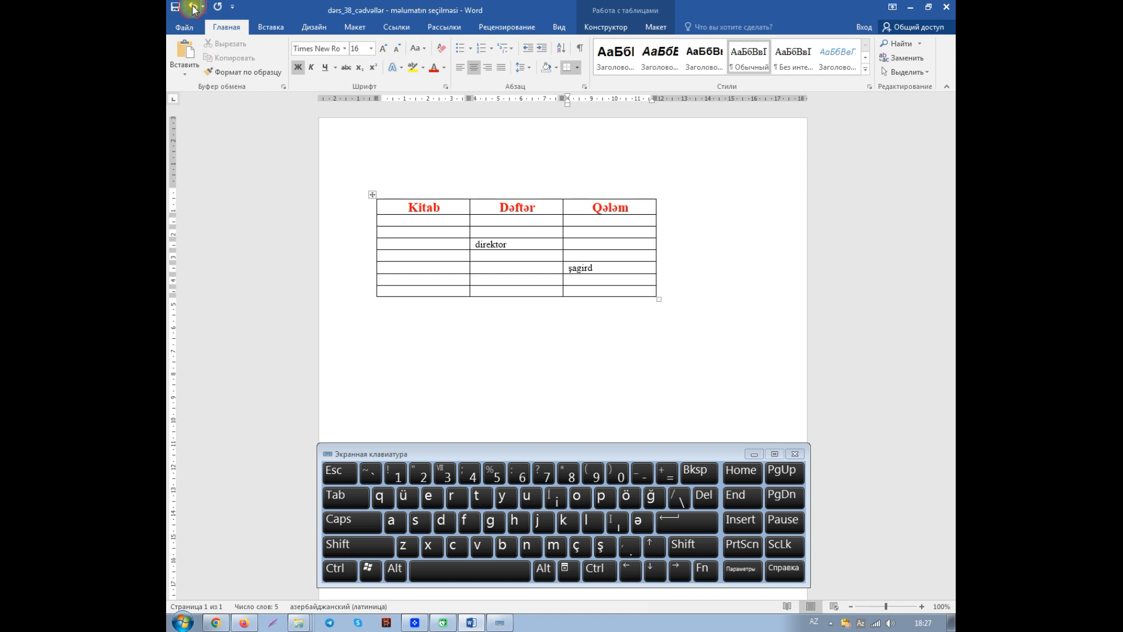
Step: Delete the entire row containing the selected Müəllim cell using the delete-cells options, and undo the row deletion
left_click(694, 474)
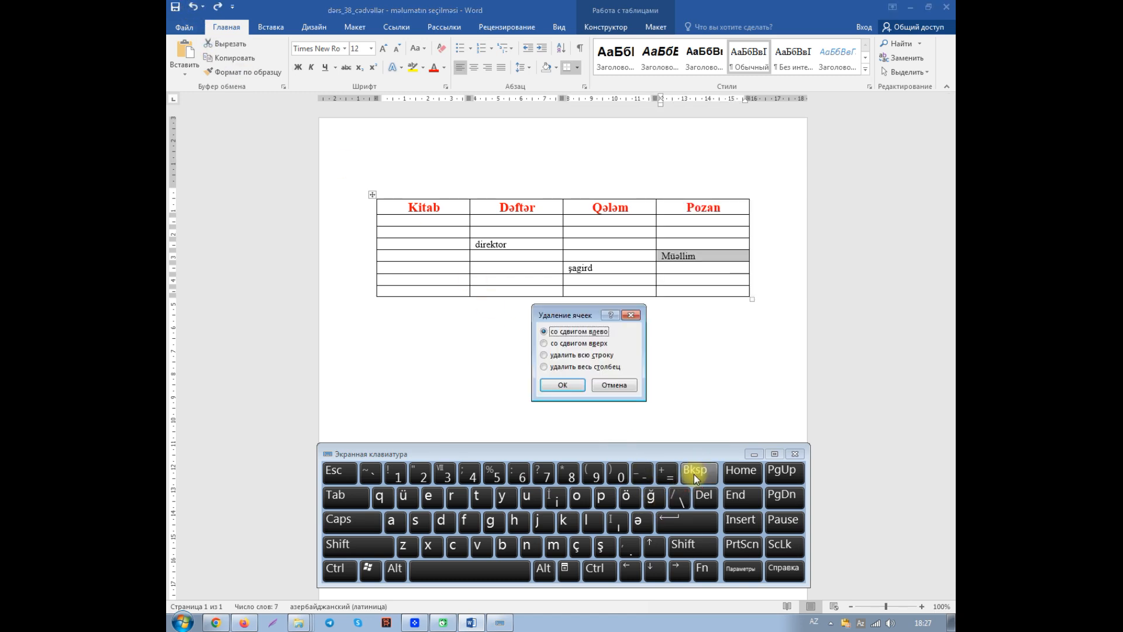
left_click(544, 356)
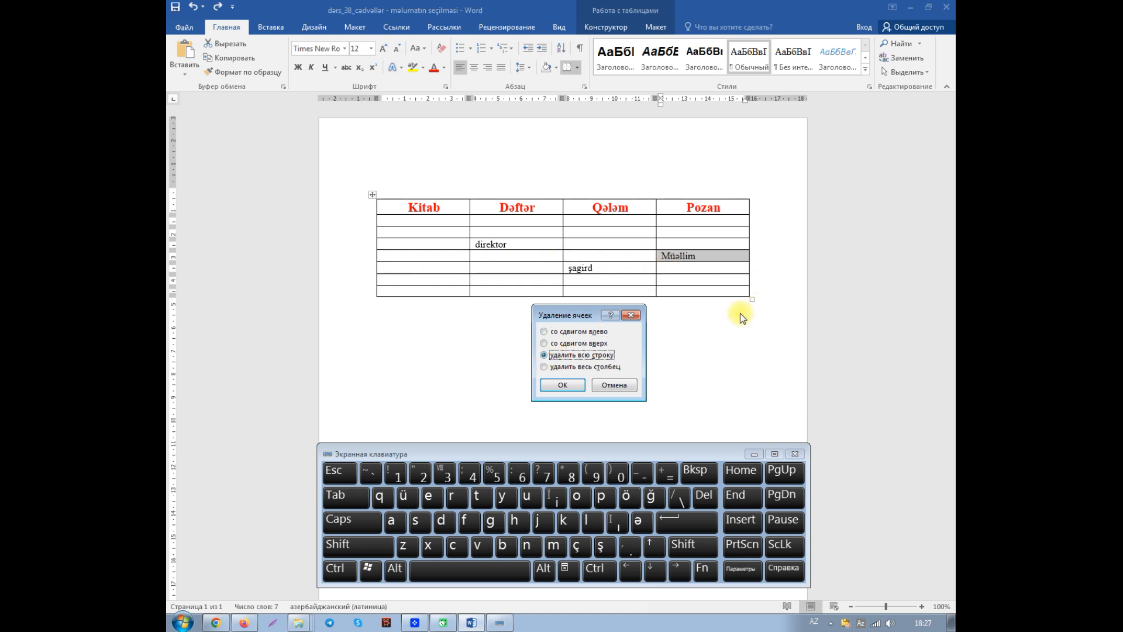
left_click(570, 381)
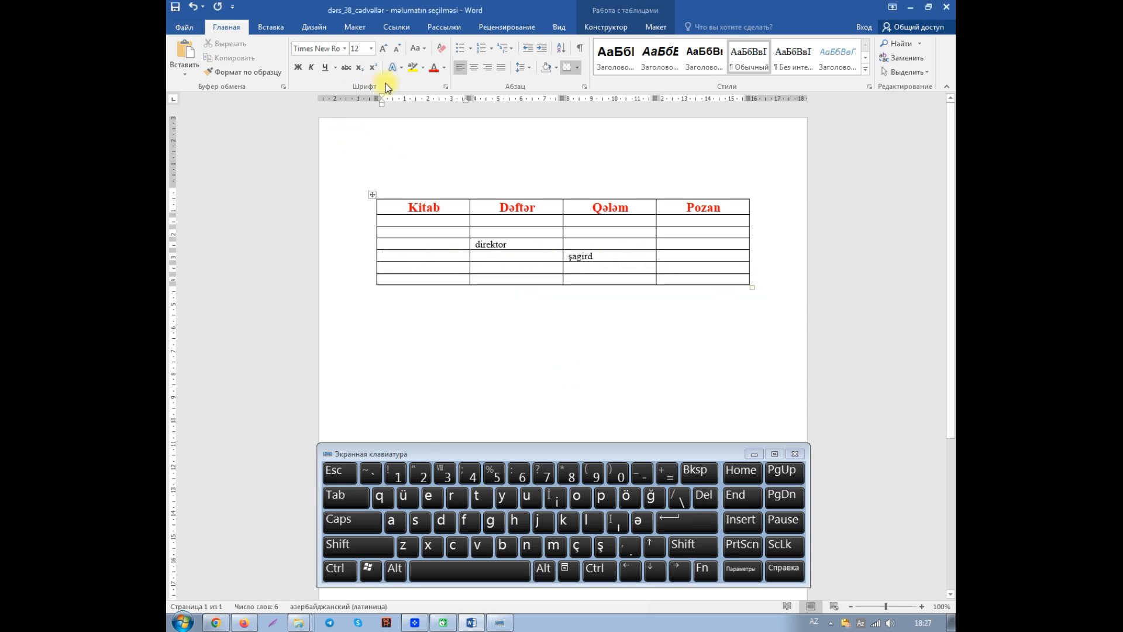
left_click(195, 7)
left_click(198, 8)
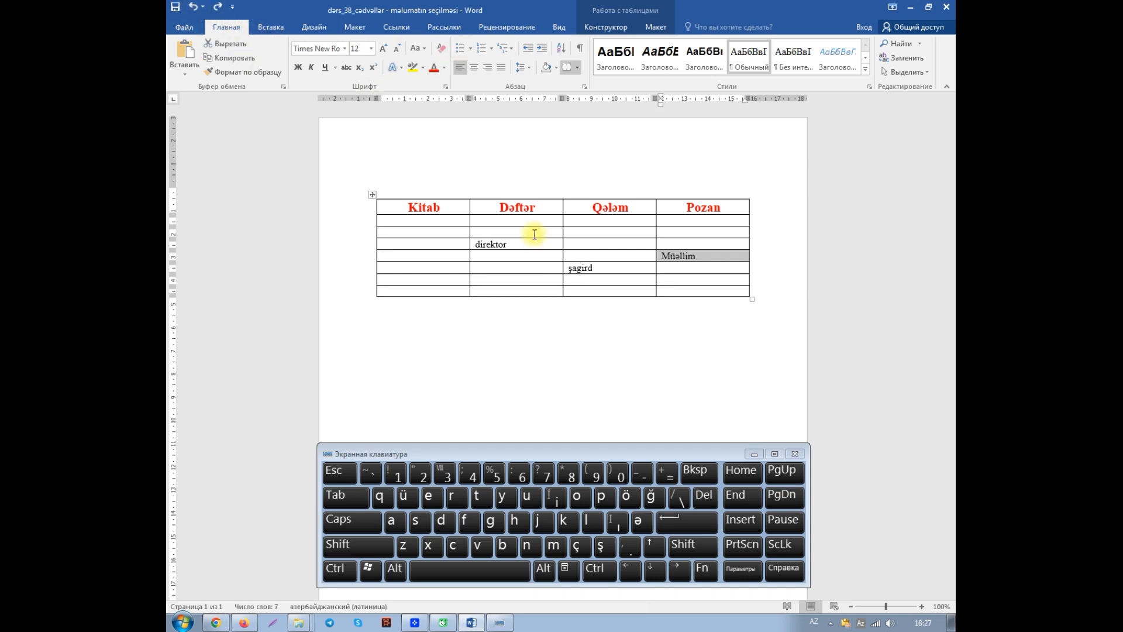
Step: Delete the selected Müəllim cell with the shift-up option, and undo the deletion
left_click(696, 469)
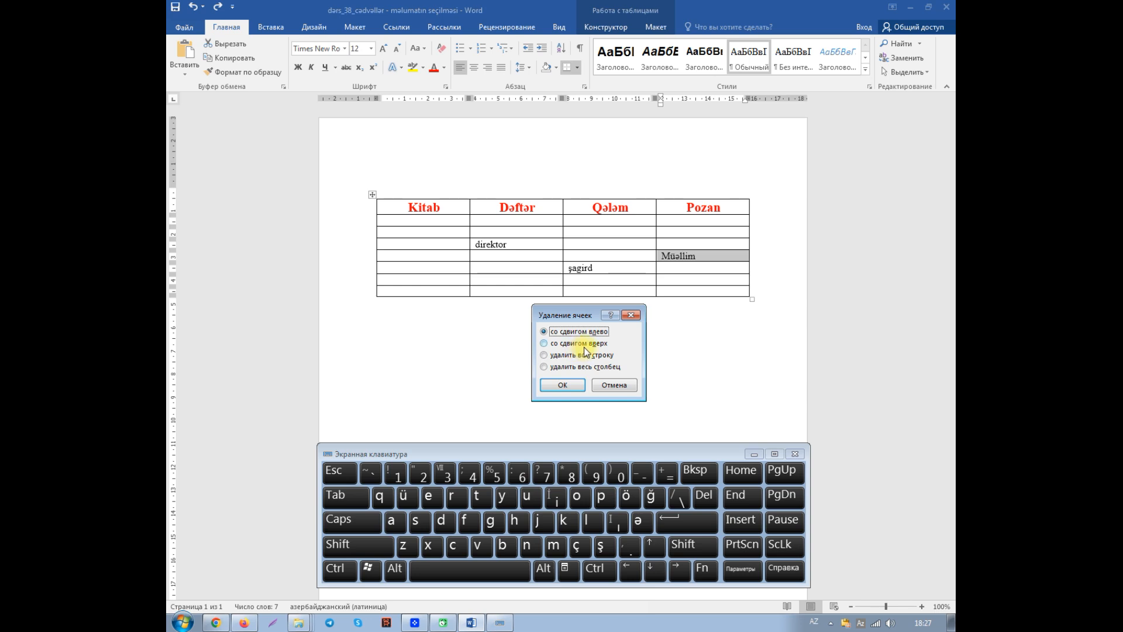
left_click(548, 343)
left_click(563, 385)
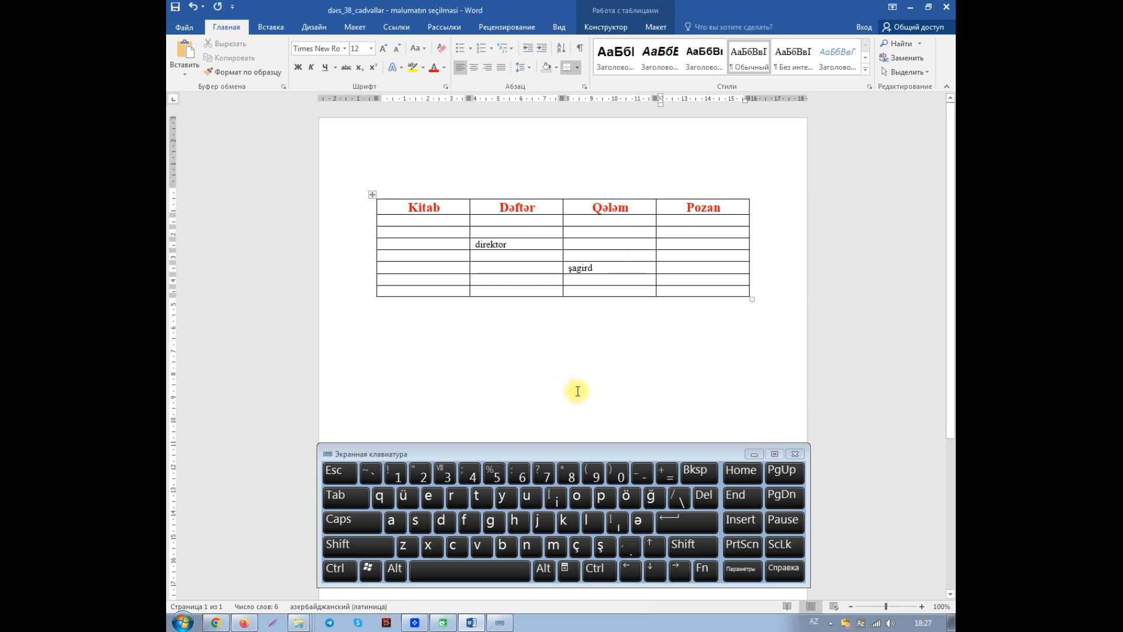
left_click(193, 7)
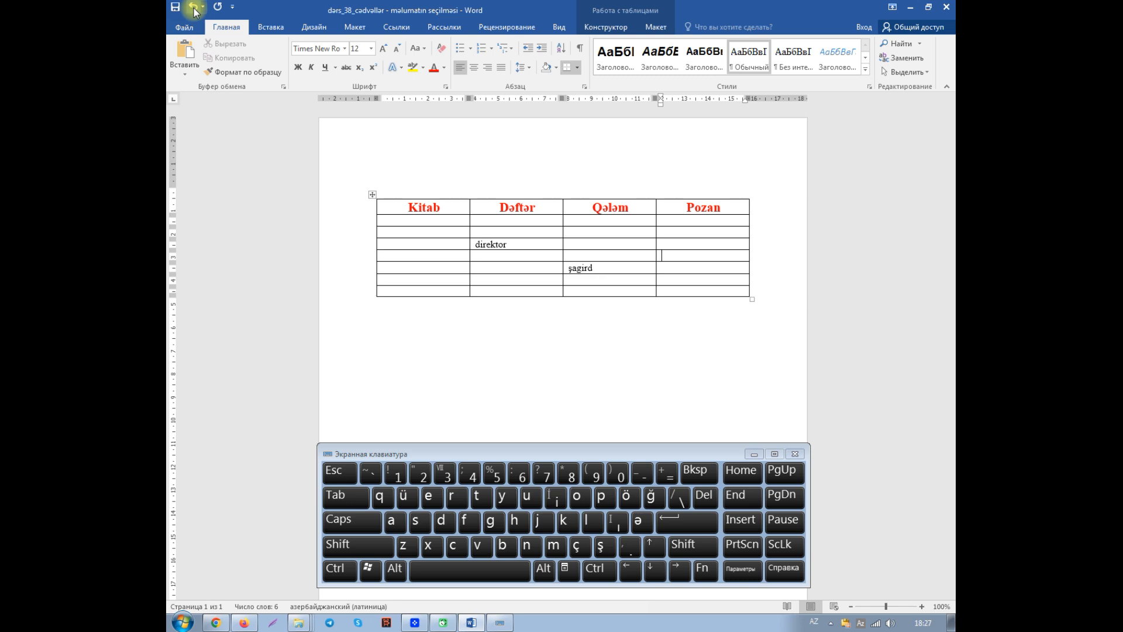
Step: Delete only the selected Müəllim cell with the shift-left option, and undo the deletion
left_click(693, 481)
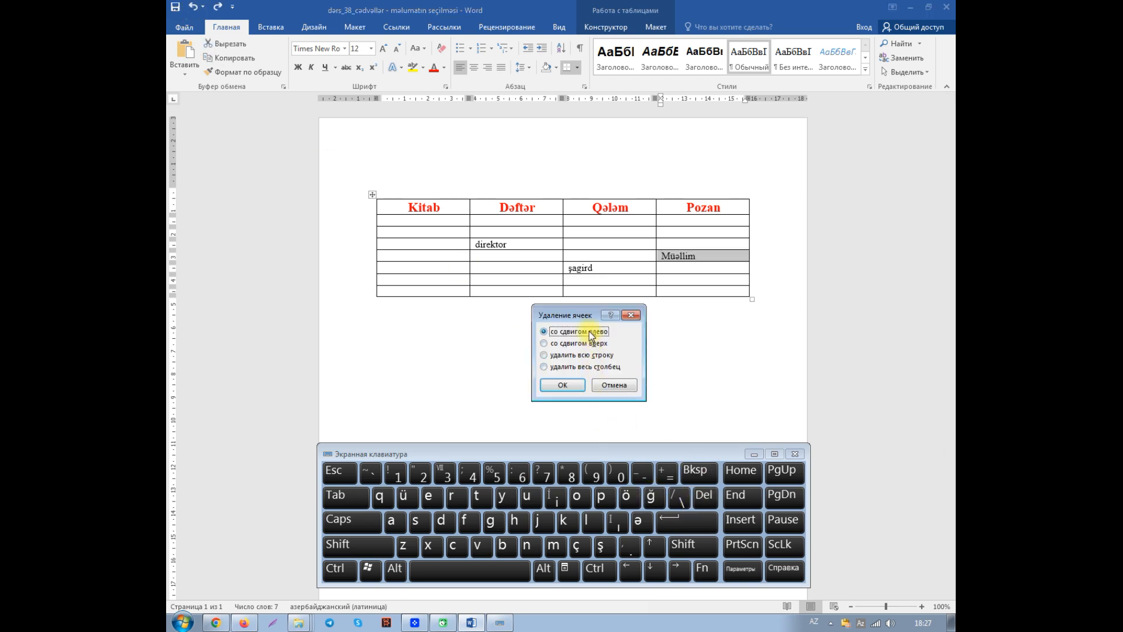
left_click(563, 385)
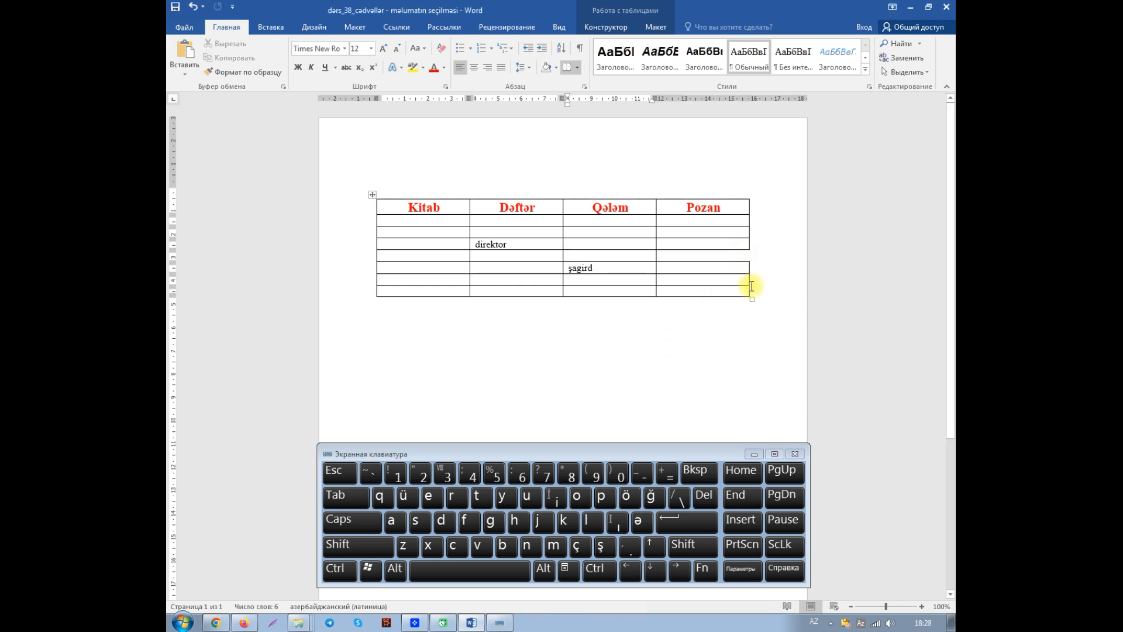
left_click(194, 6)
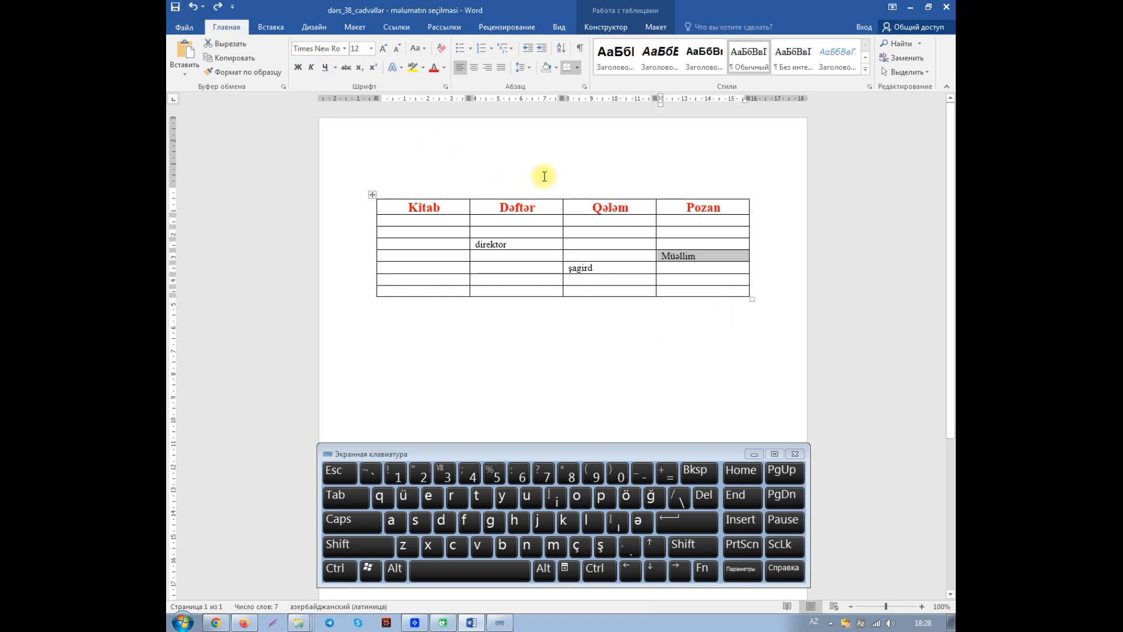